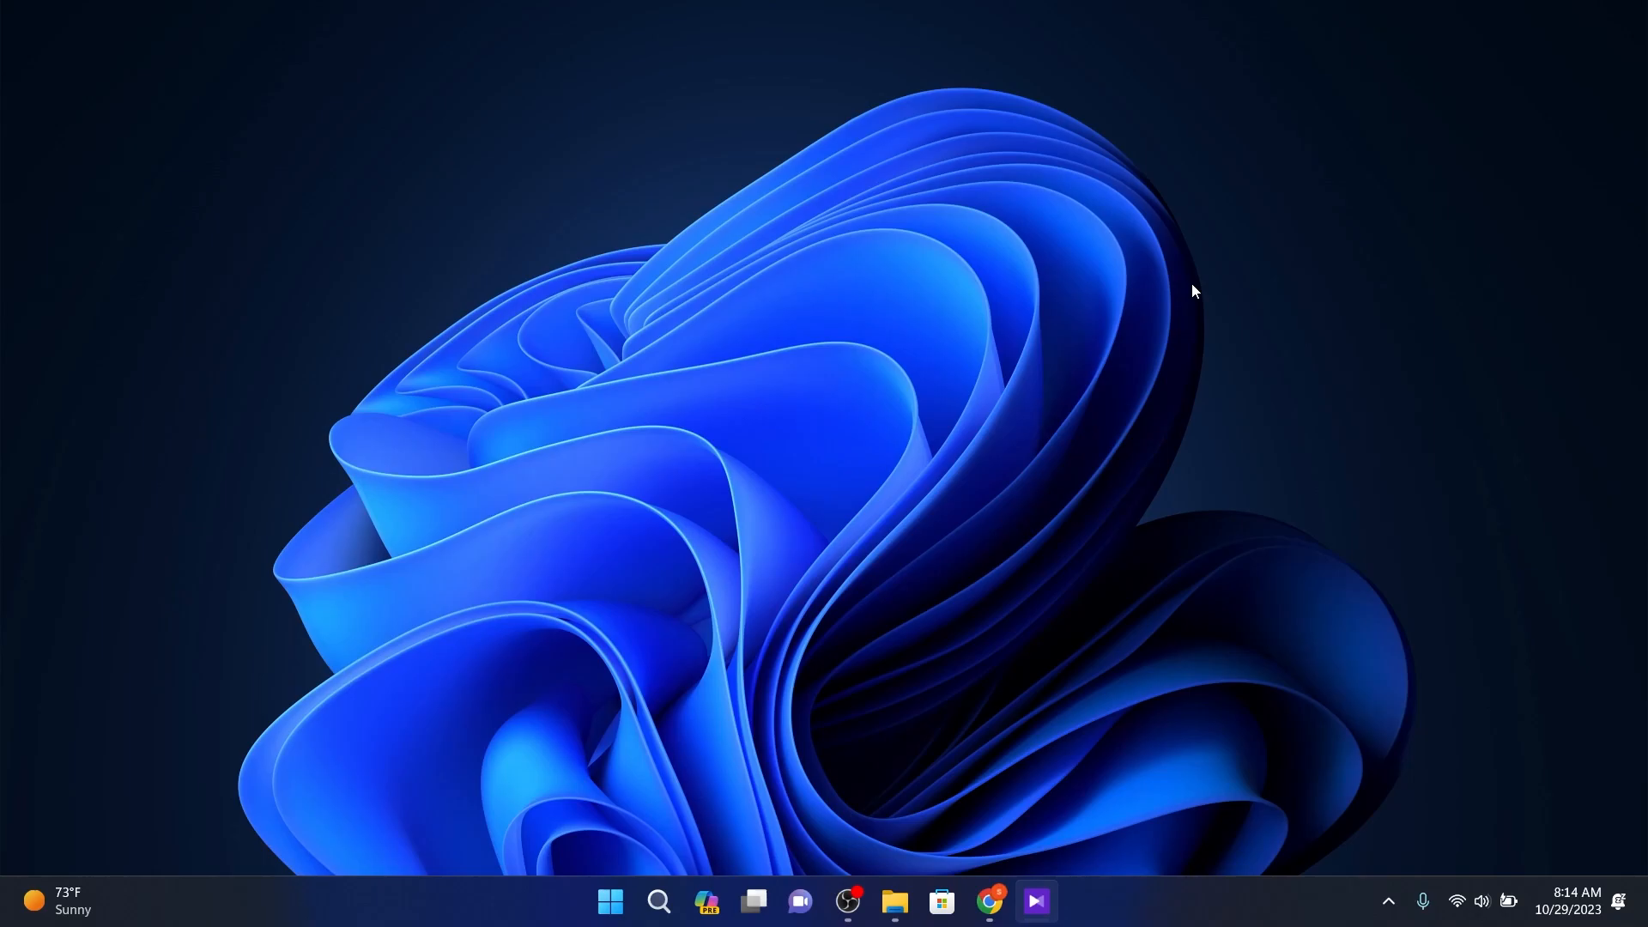
Step: Open the Storage page of the Windows System settings and examine drive usage and the Storage Sense setting
click(610, 901)
right_click(610, 901)
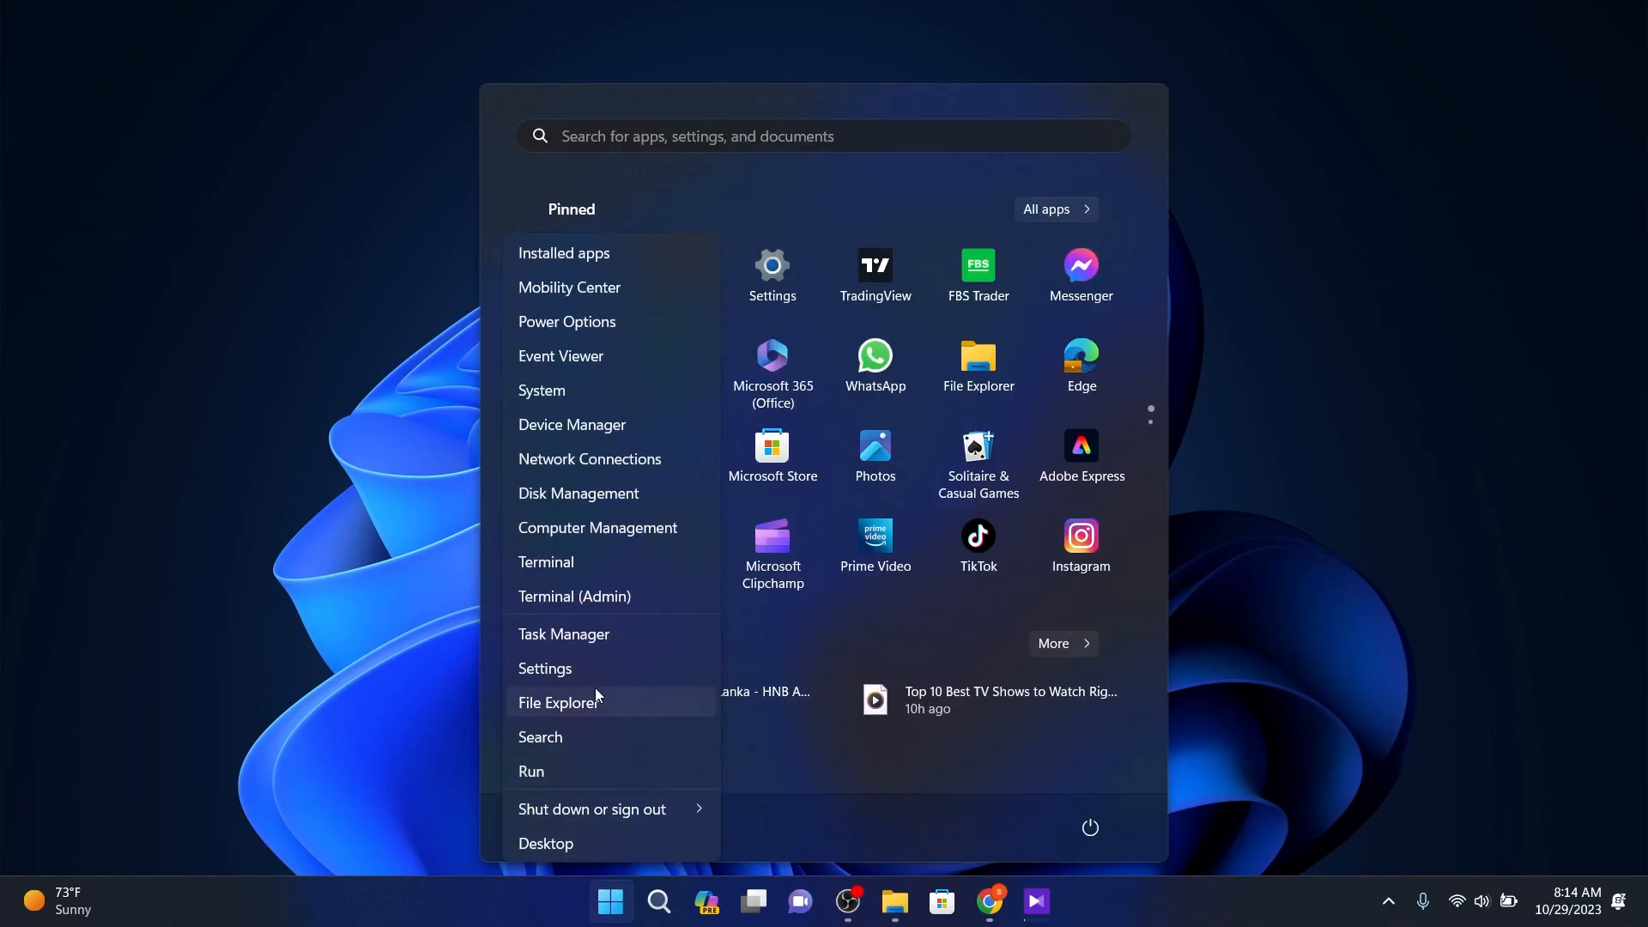
click(546, 672)
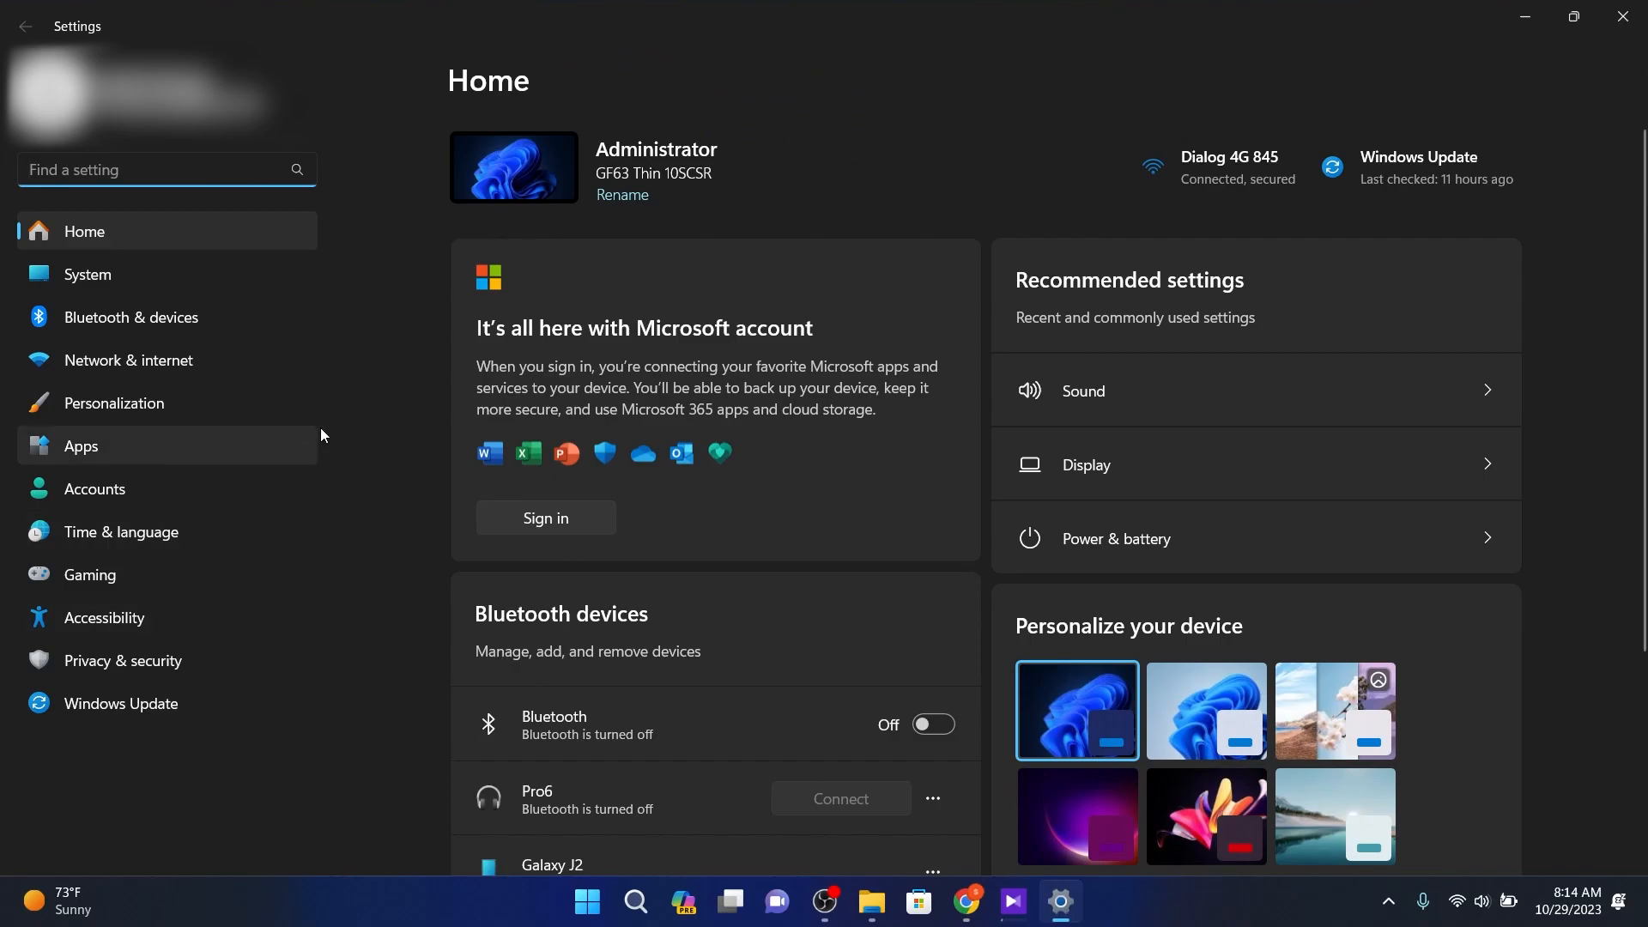
click(200, 257)
scroll(761, 478, down, 10)
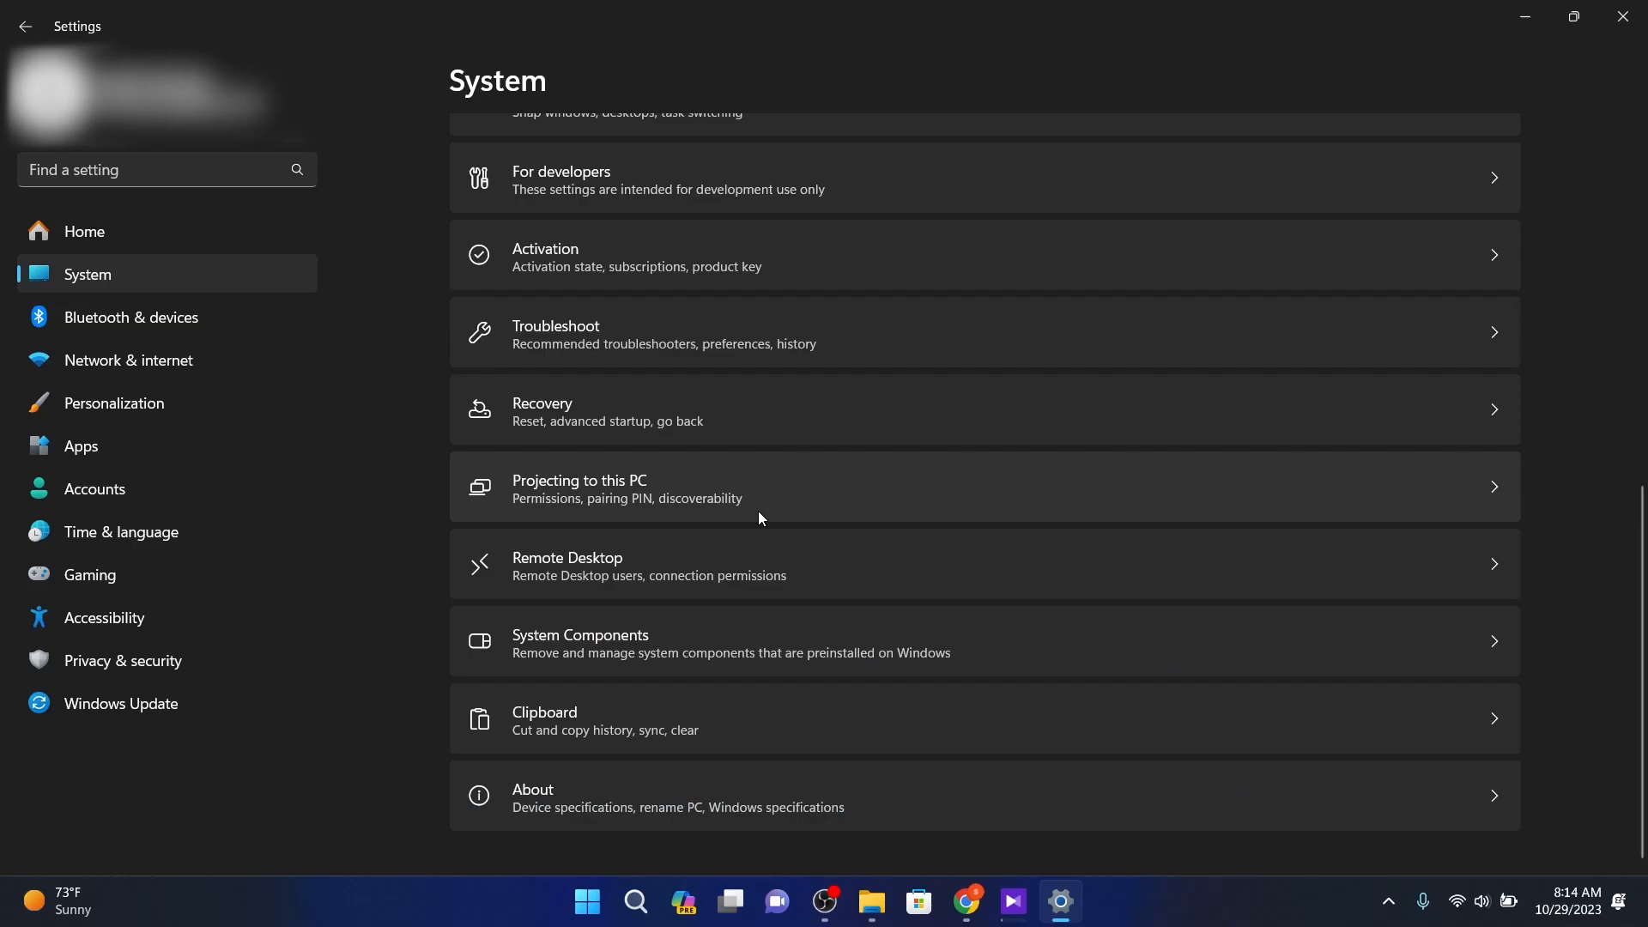
scroll(686, 350, up, 5)
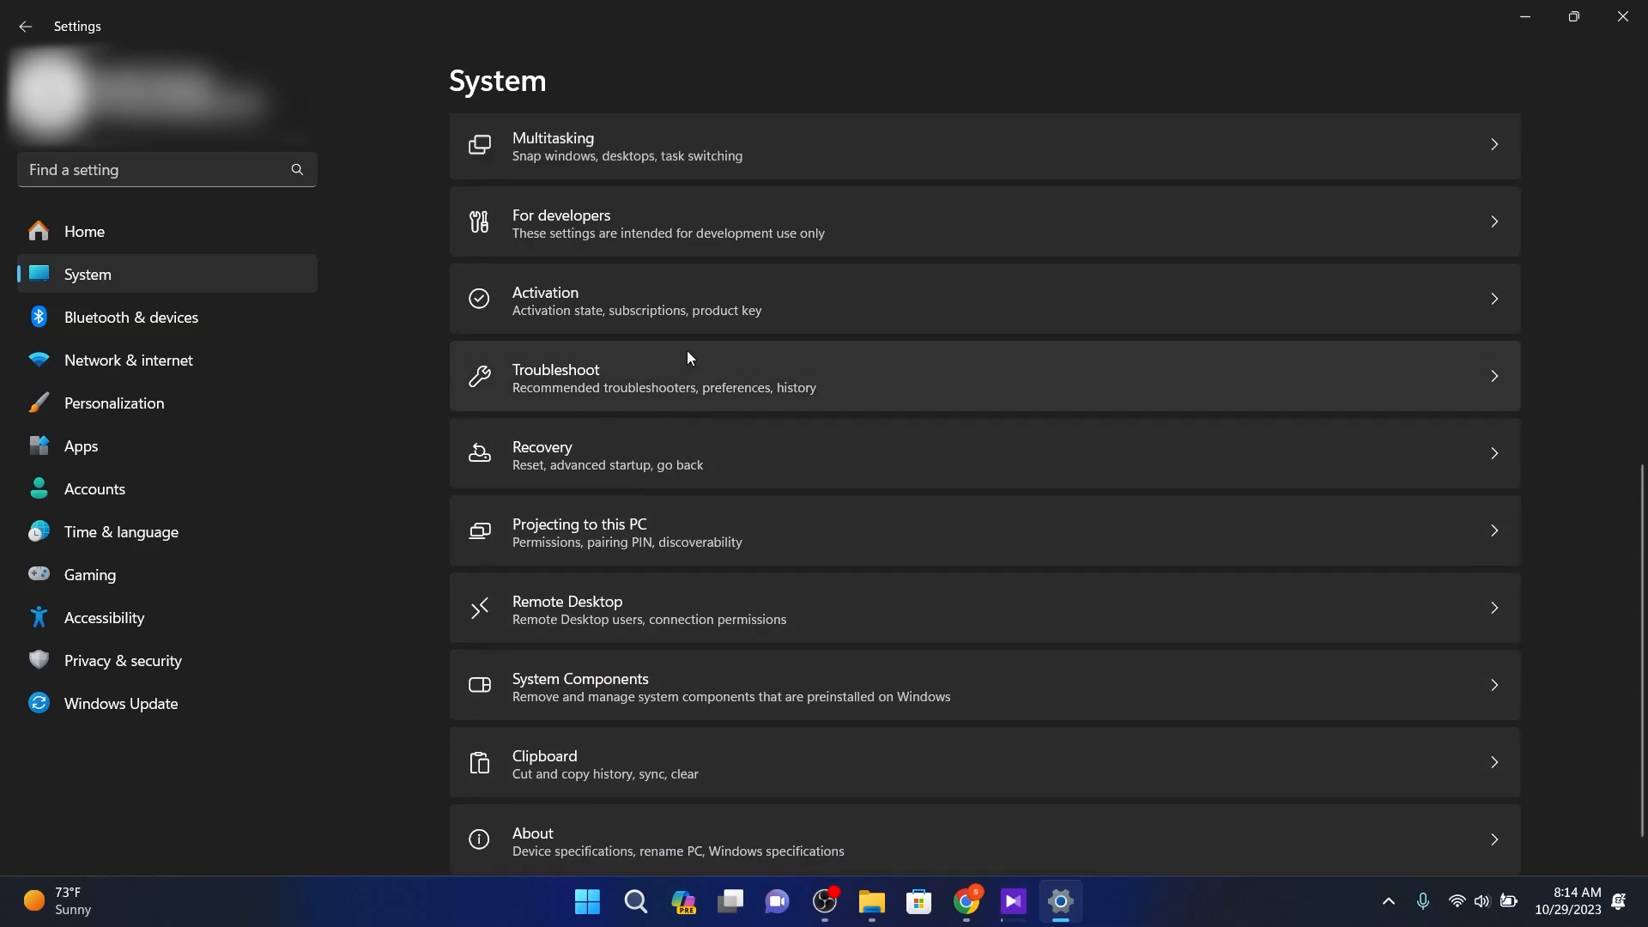
click(670, 414)
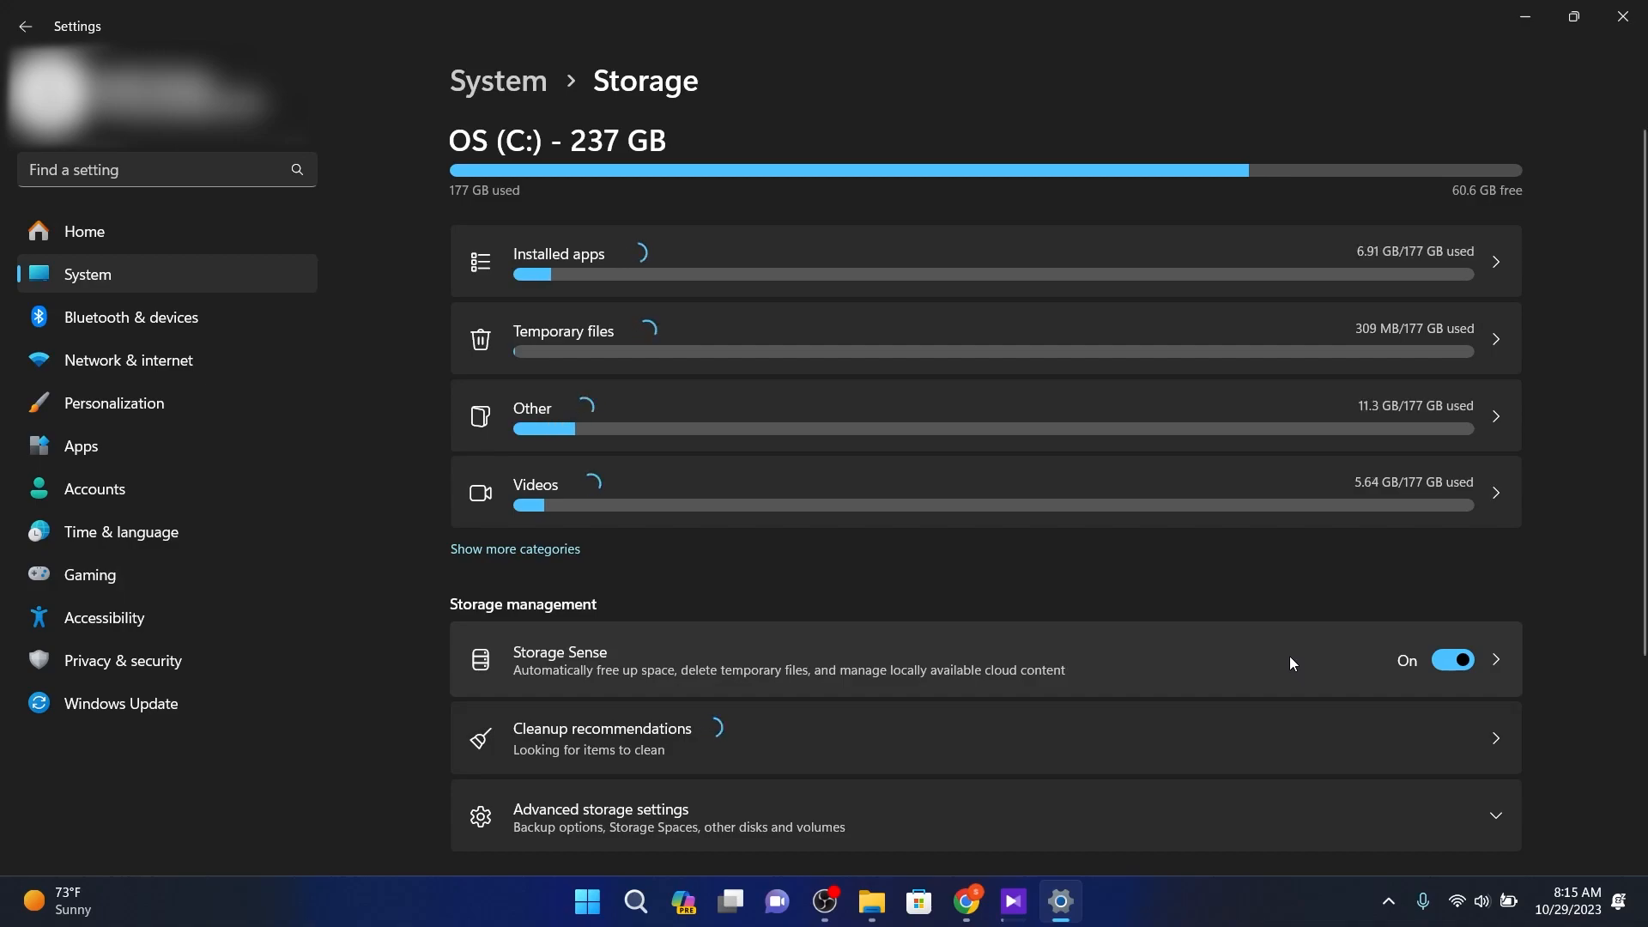
scroll(1293, 655, down, 2)
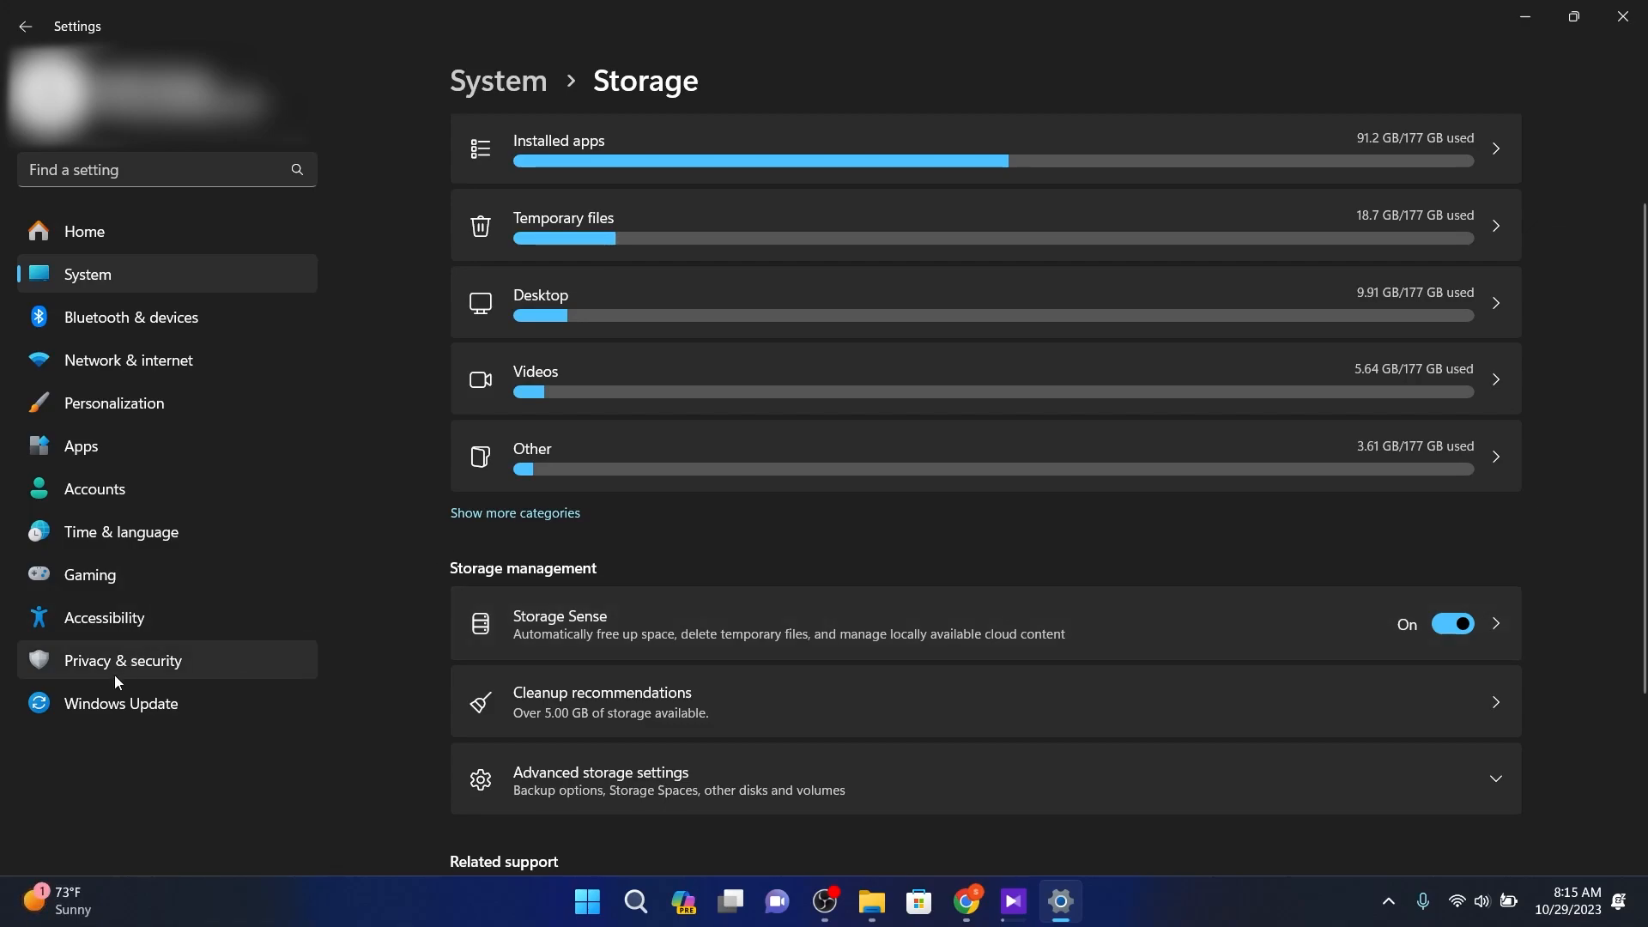
Step: Turn off sending optional diagnostic data in the Diagnostics & feedback settings under Privacy & security
click(158, 665)
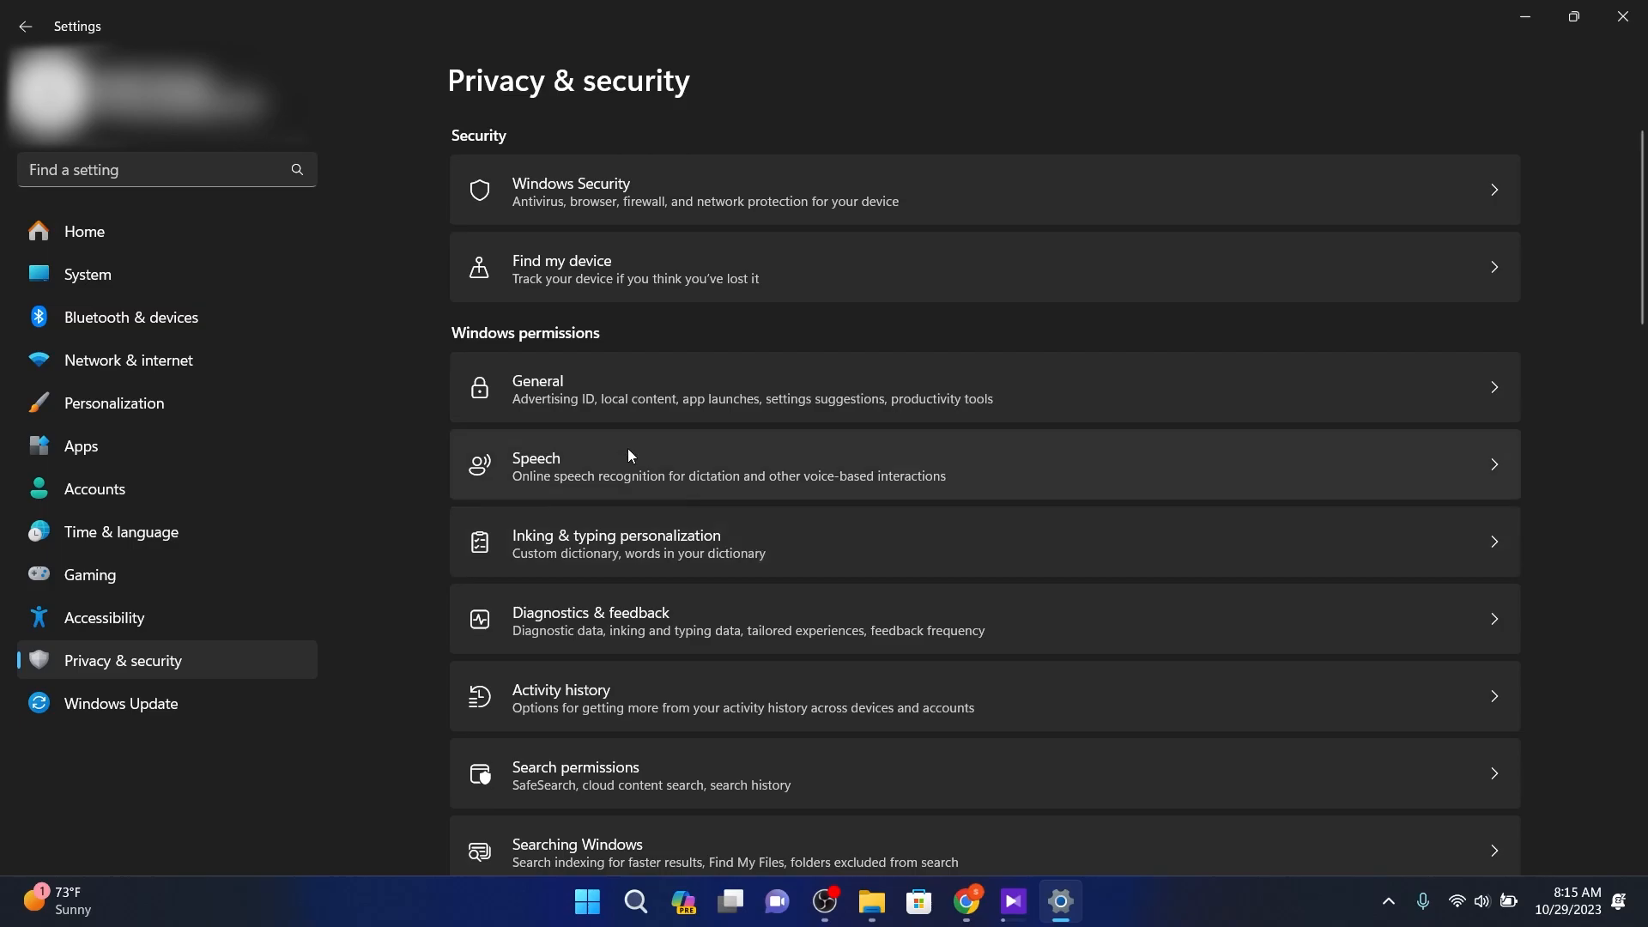
scroll(628, 449, down, 2)
click(687, 419)
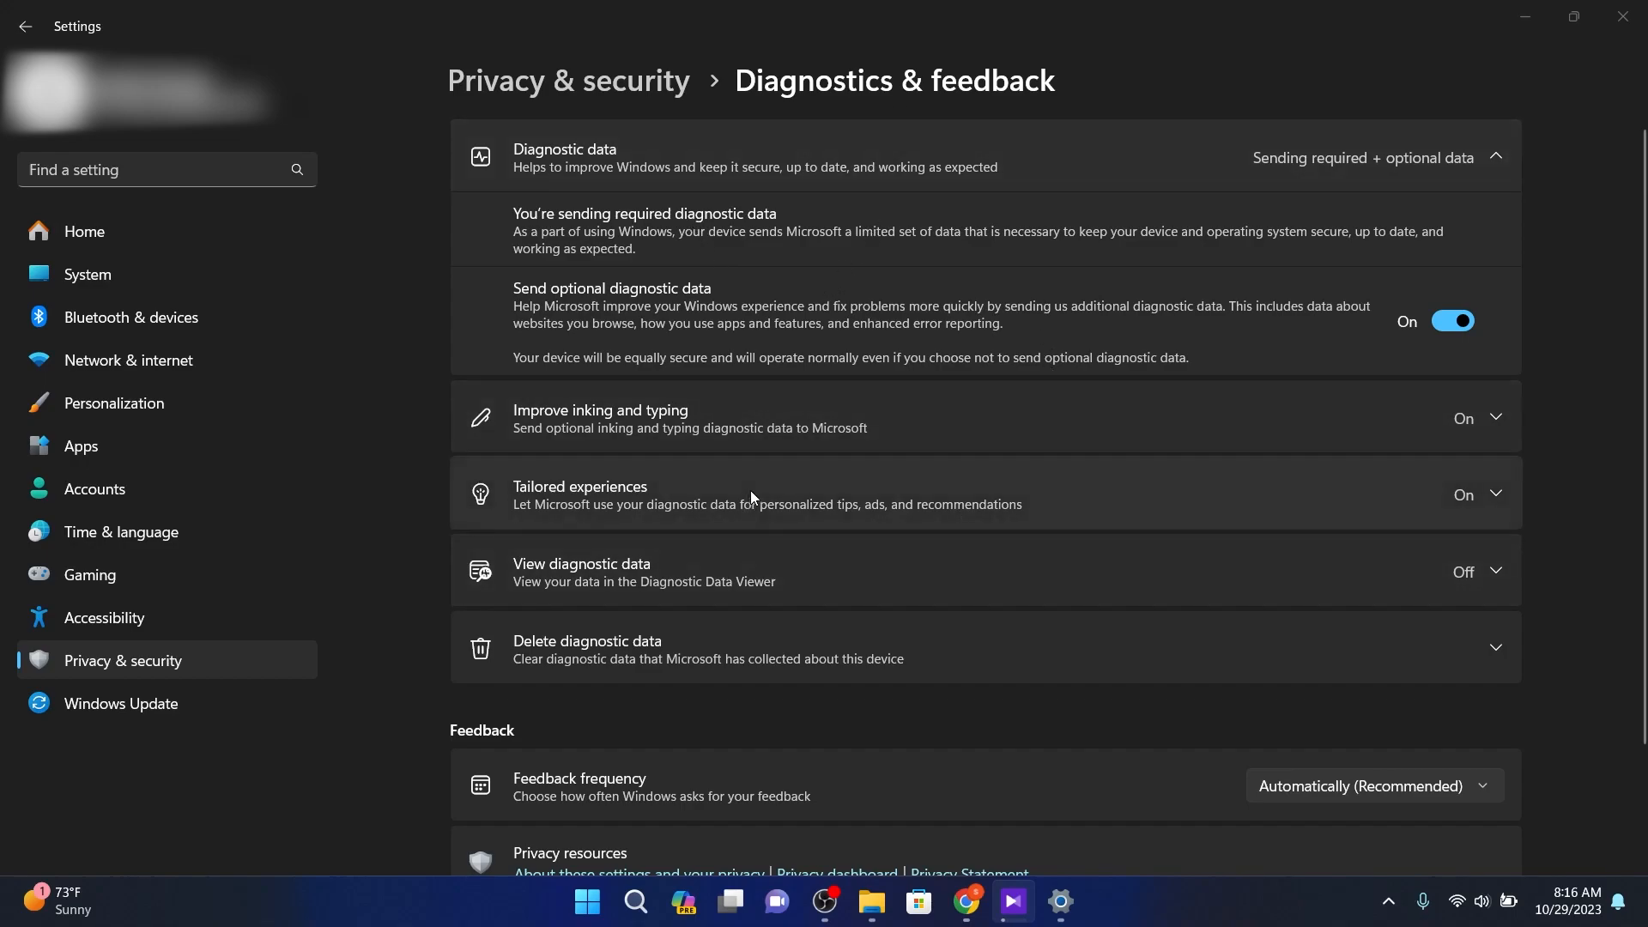
click(1469, 330)
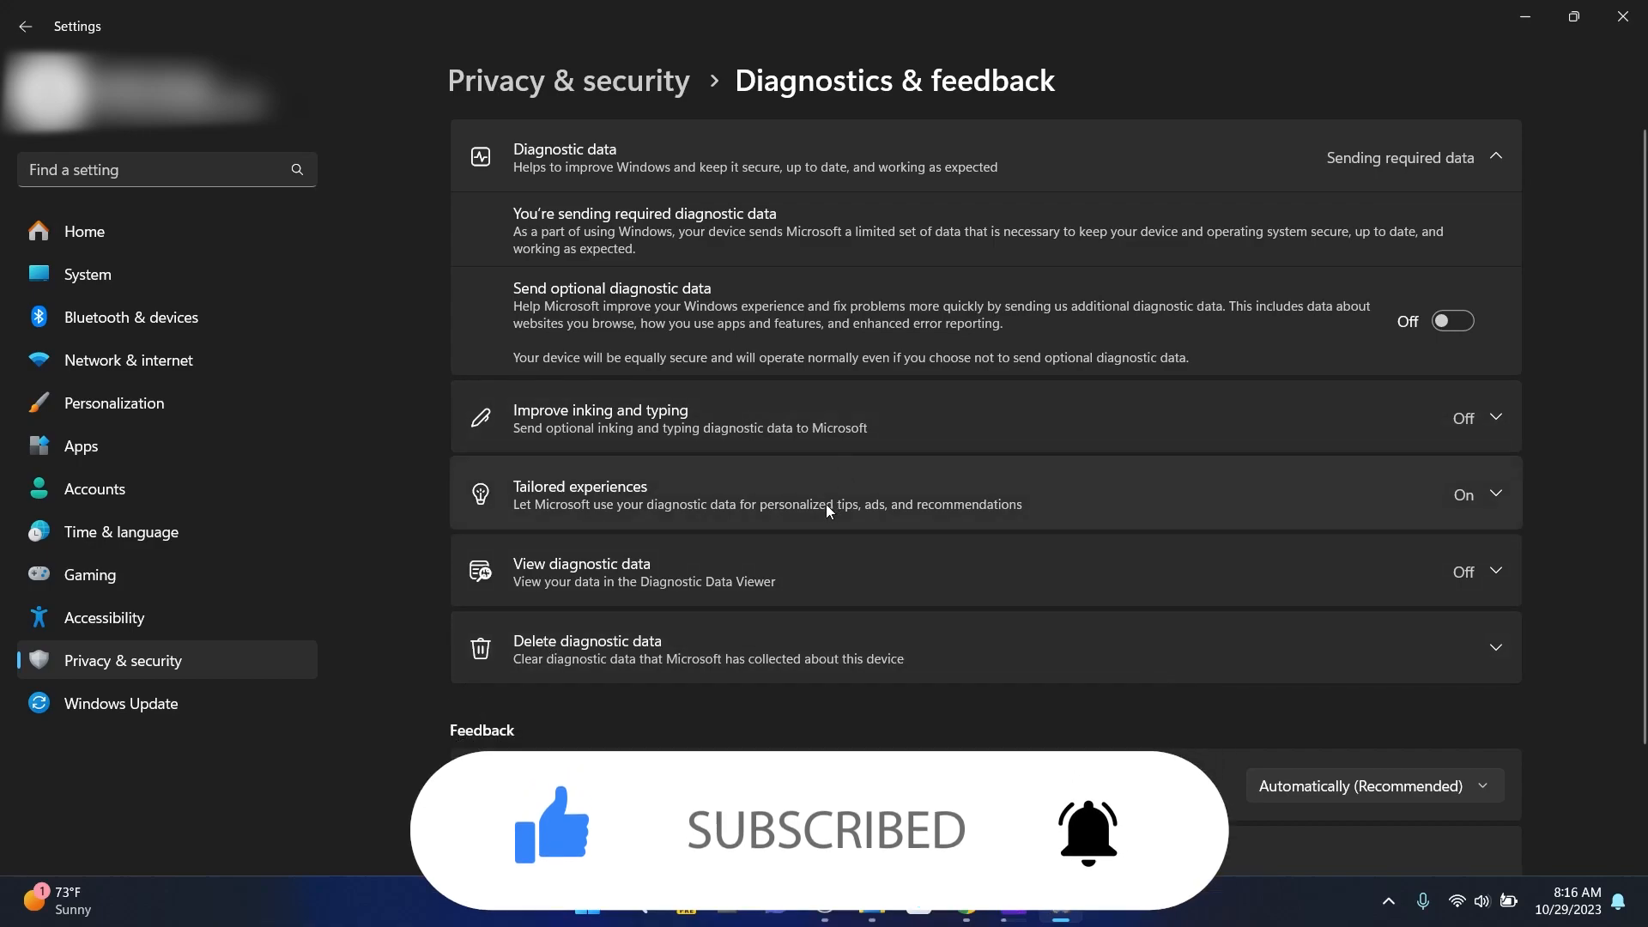
Step: Open the Game Mode page in the Gaming settings and check whether Game Mode is enabled
click(120, 576)
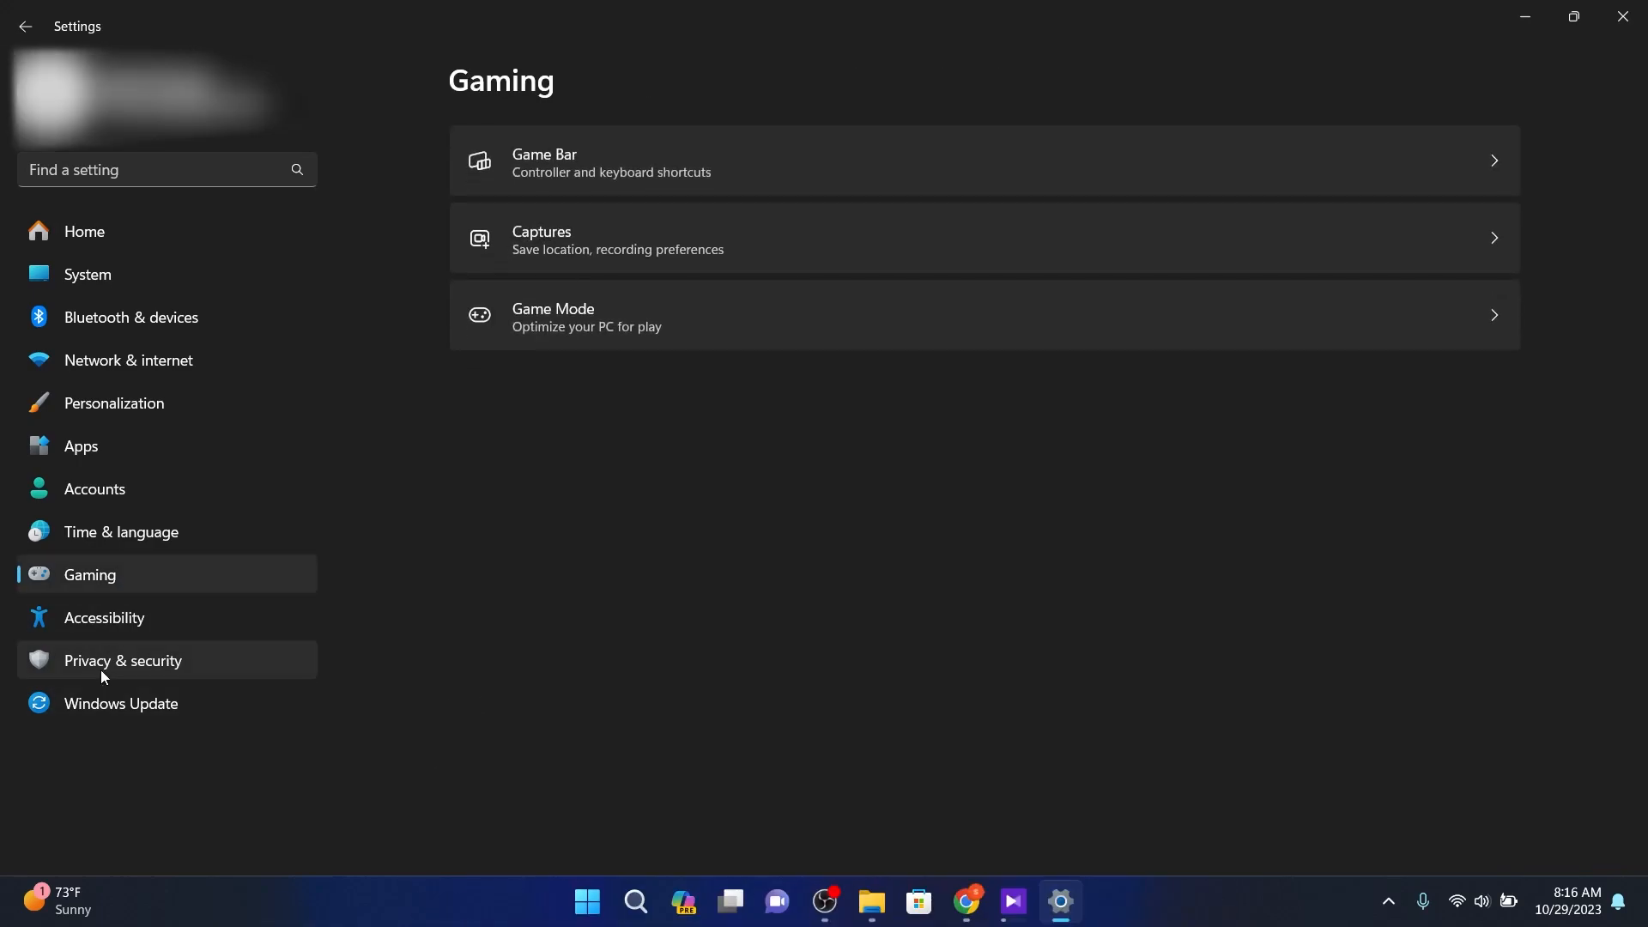
key(alt+Tab)
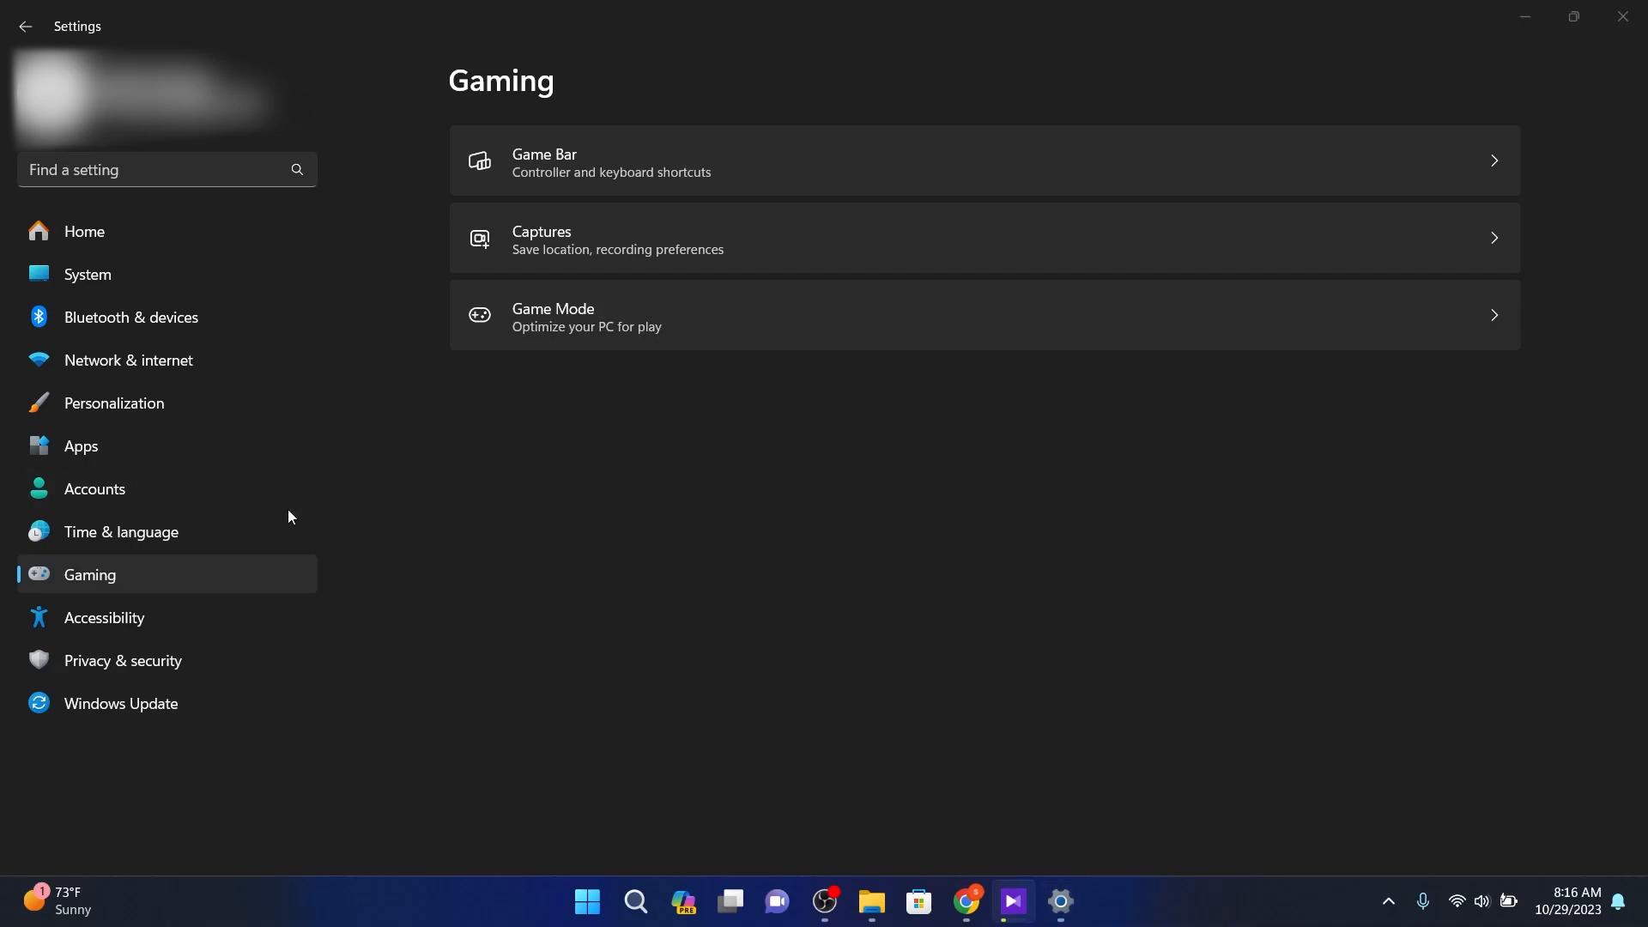
click(184, 574)
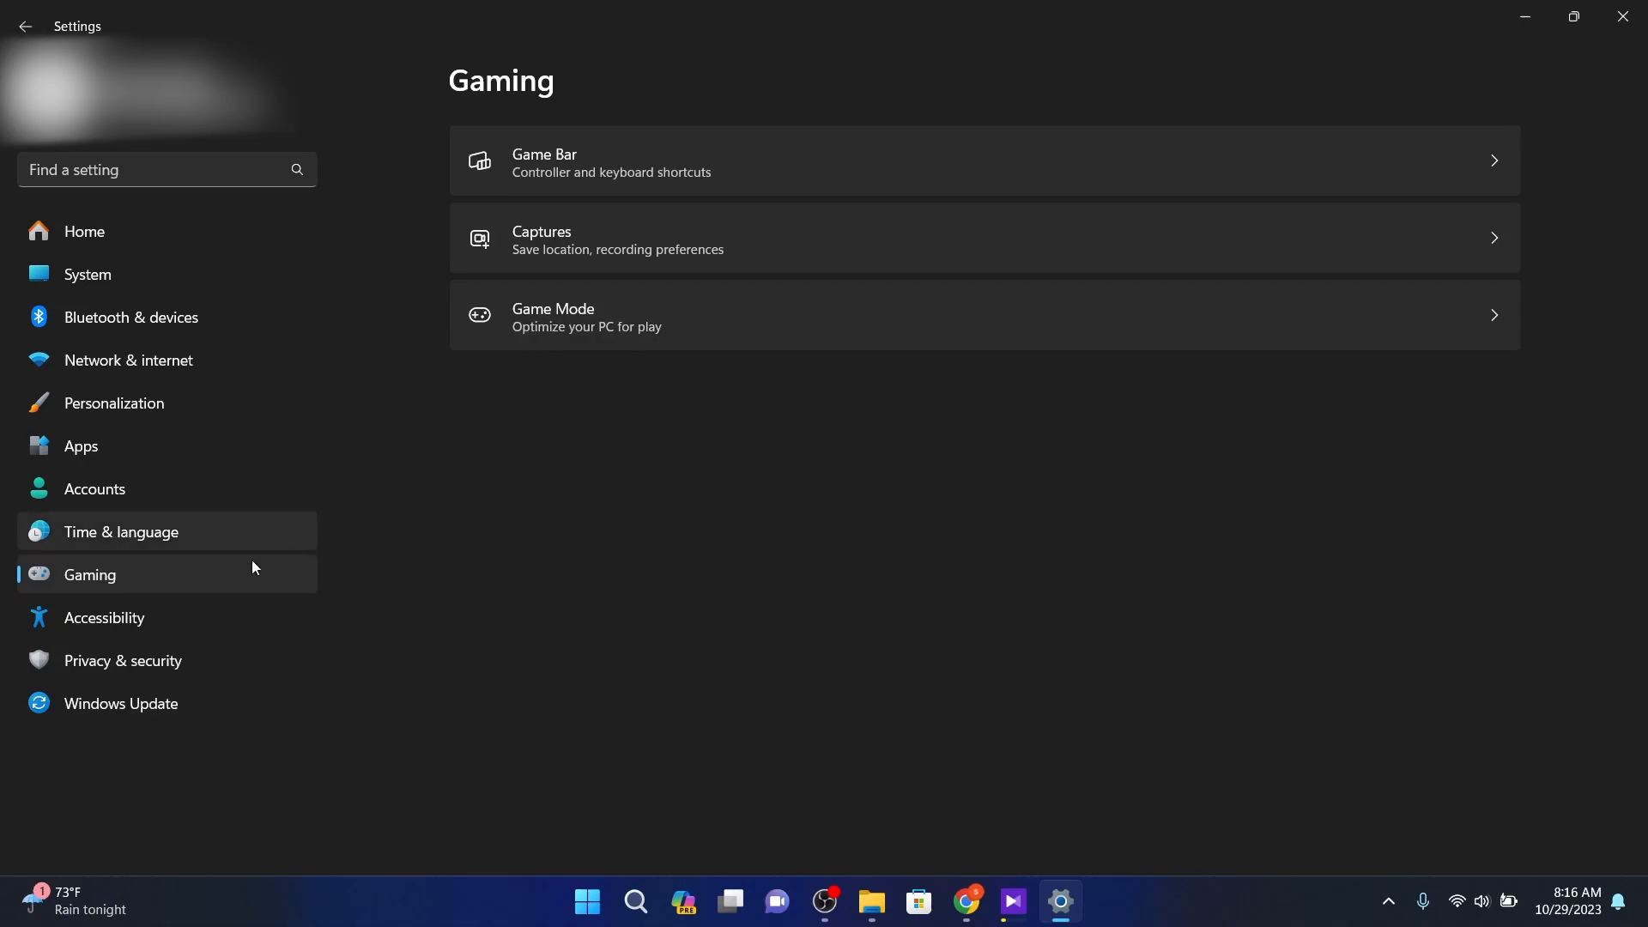
key(alt+Tab)
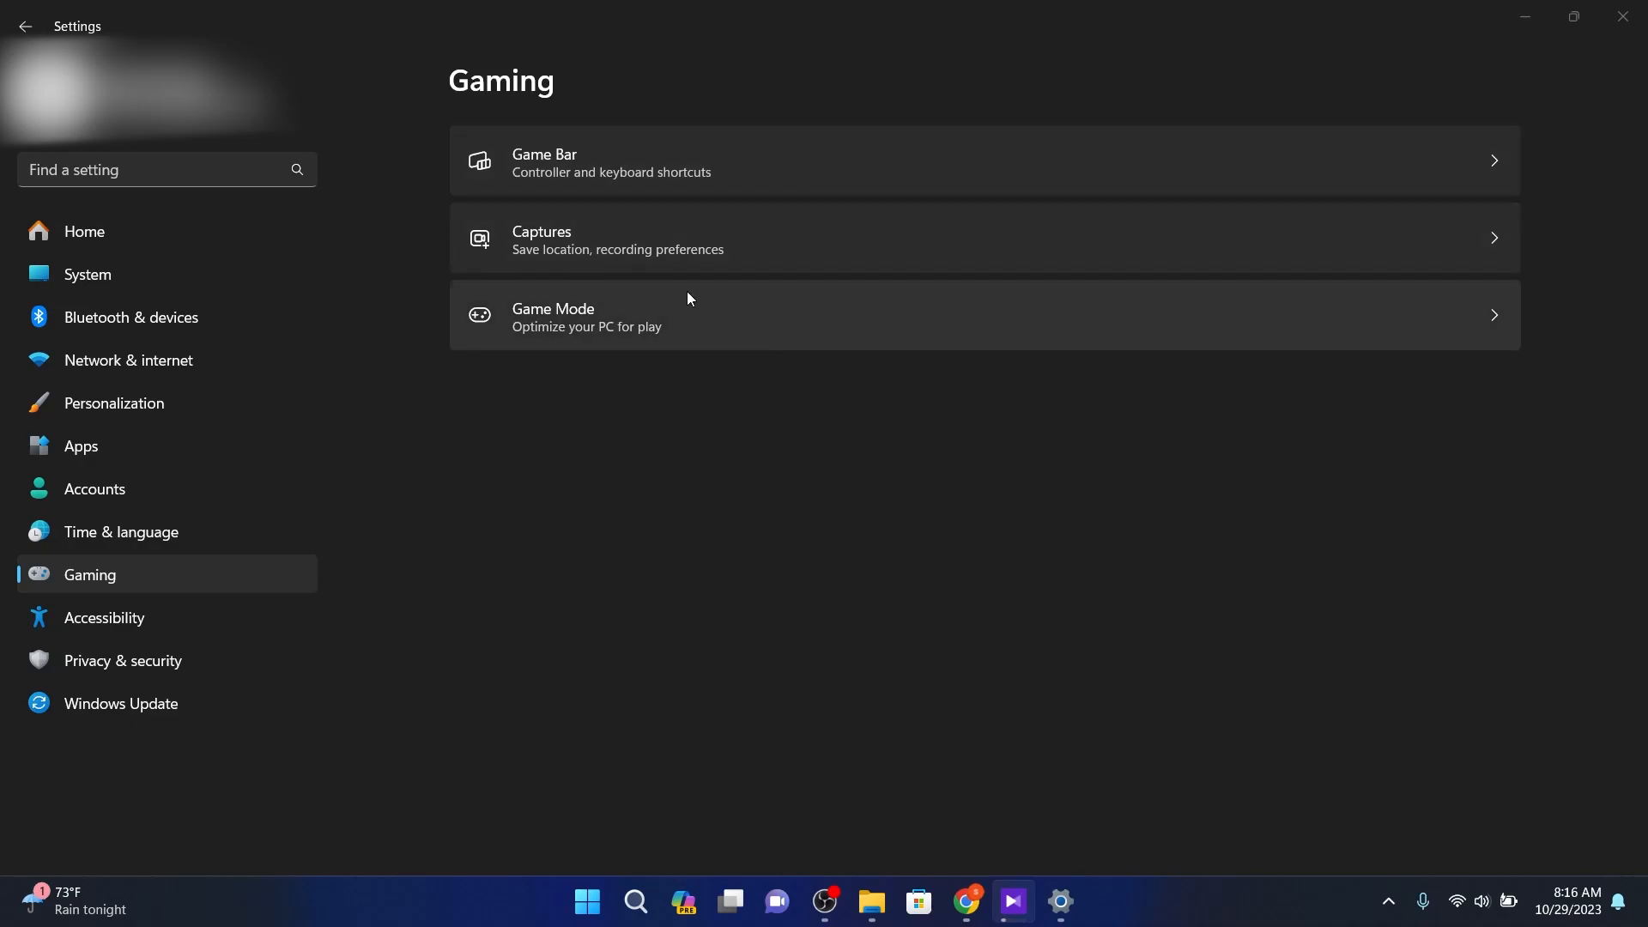
click(745, 320)
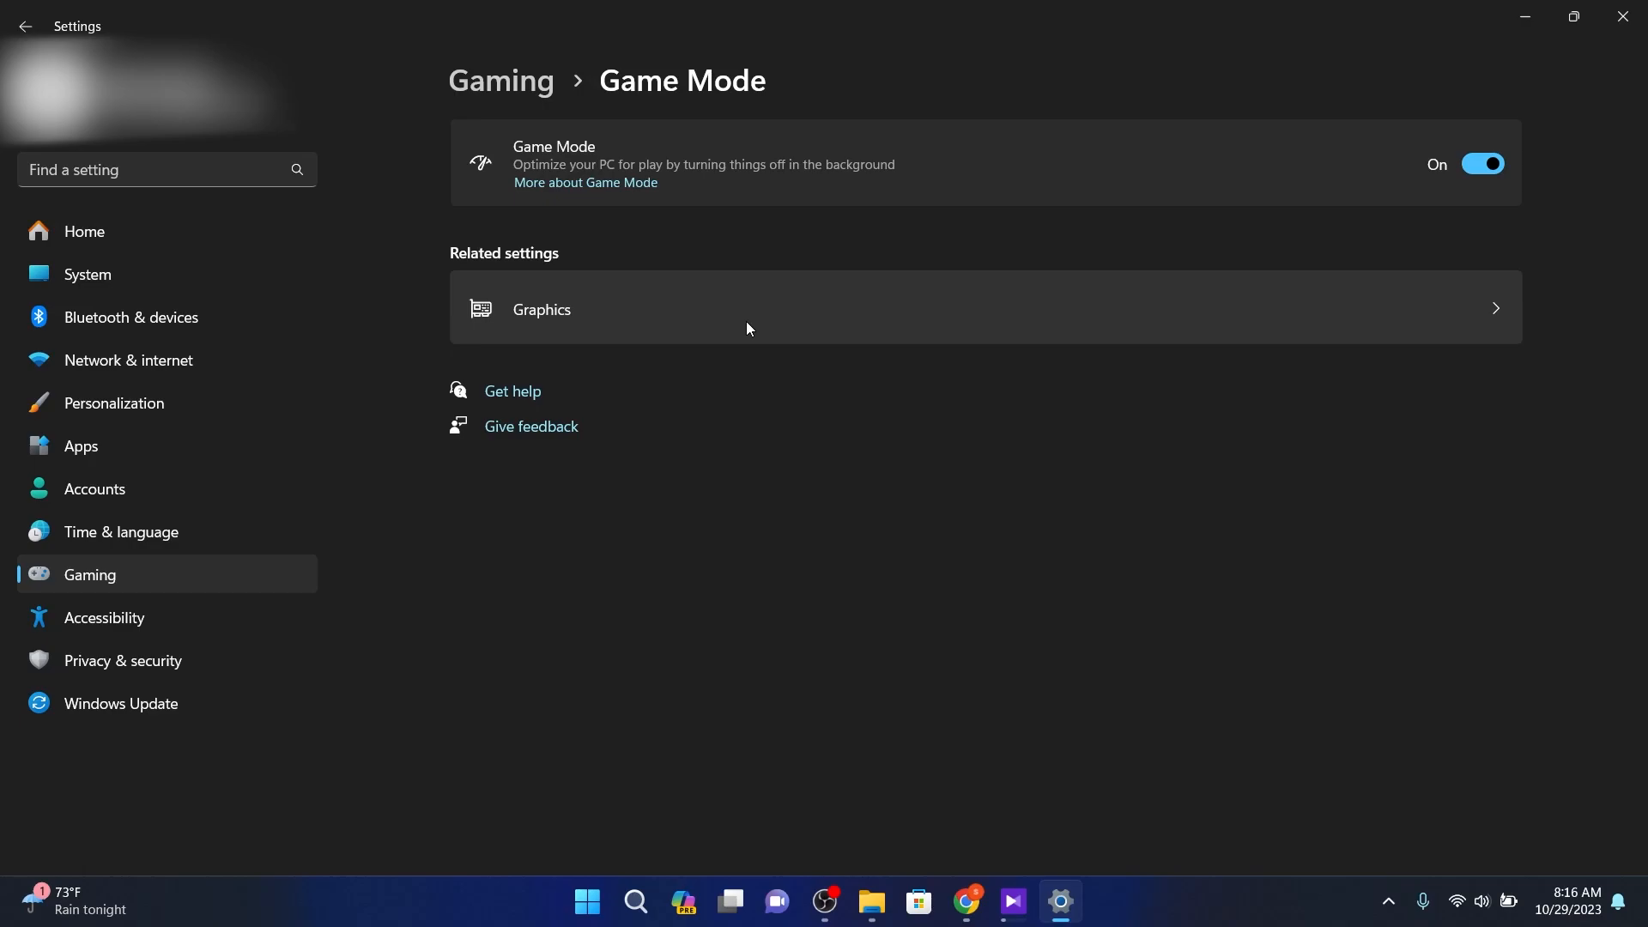
Step: Set the power mode to Best performance in the Power & battery settings, and close Settings
click(96, 289)
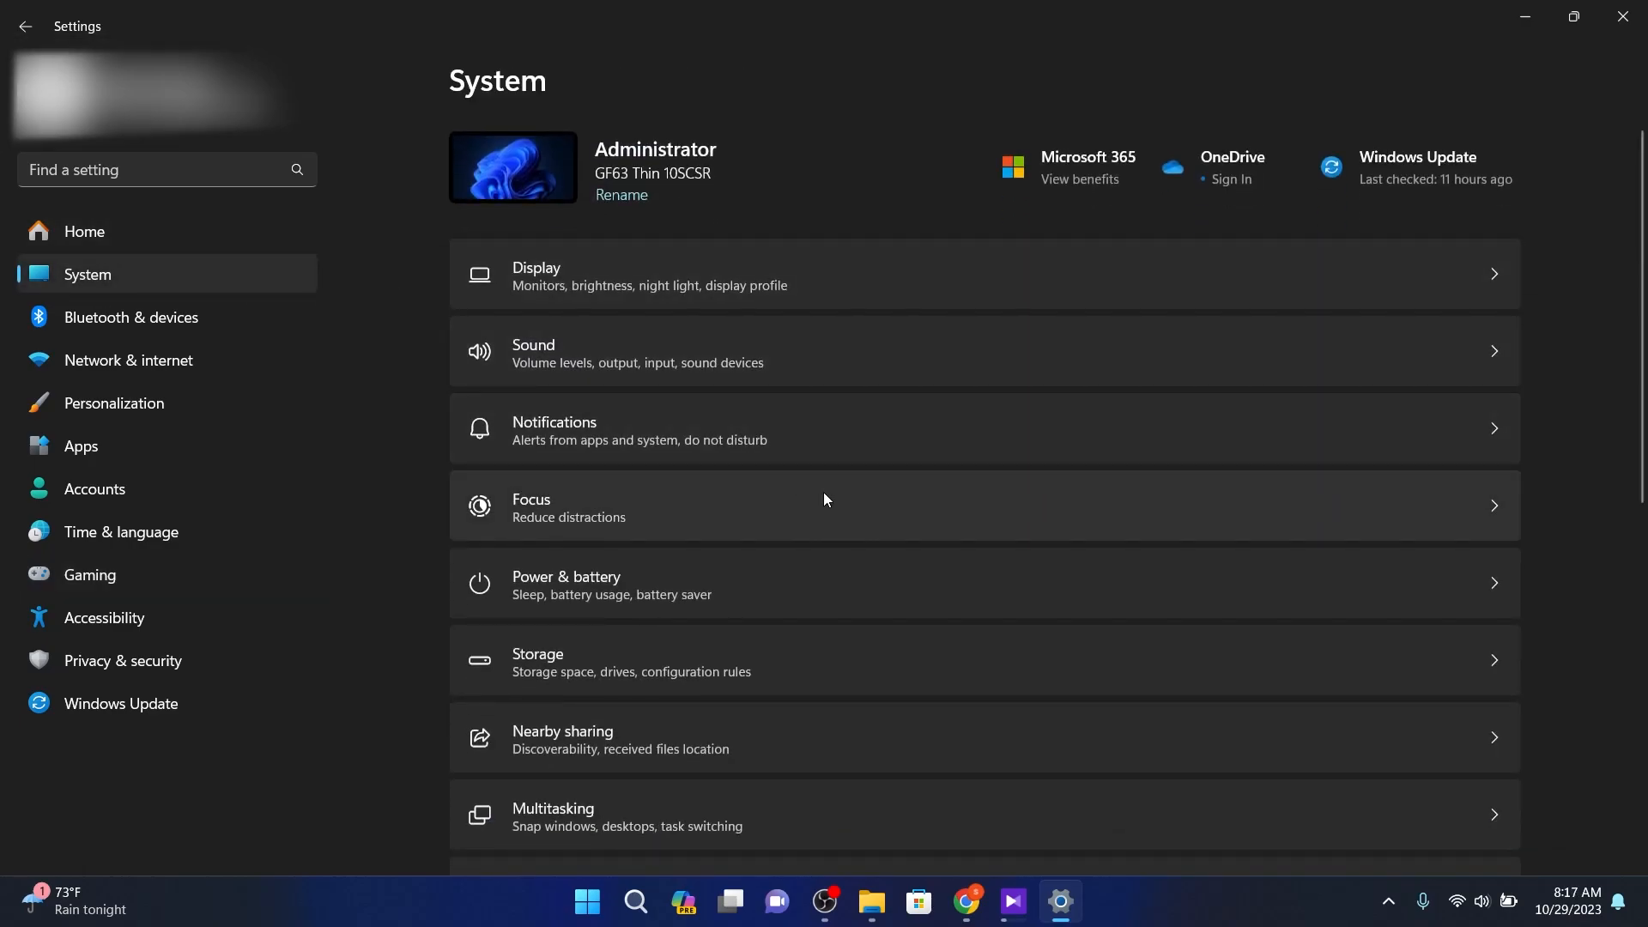
scroll(824, 499, down, 2)
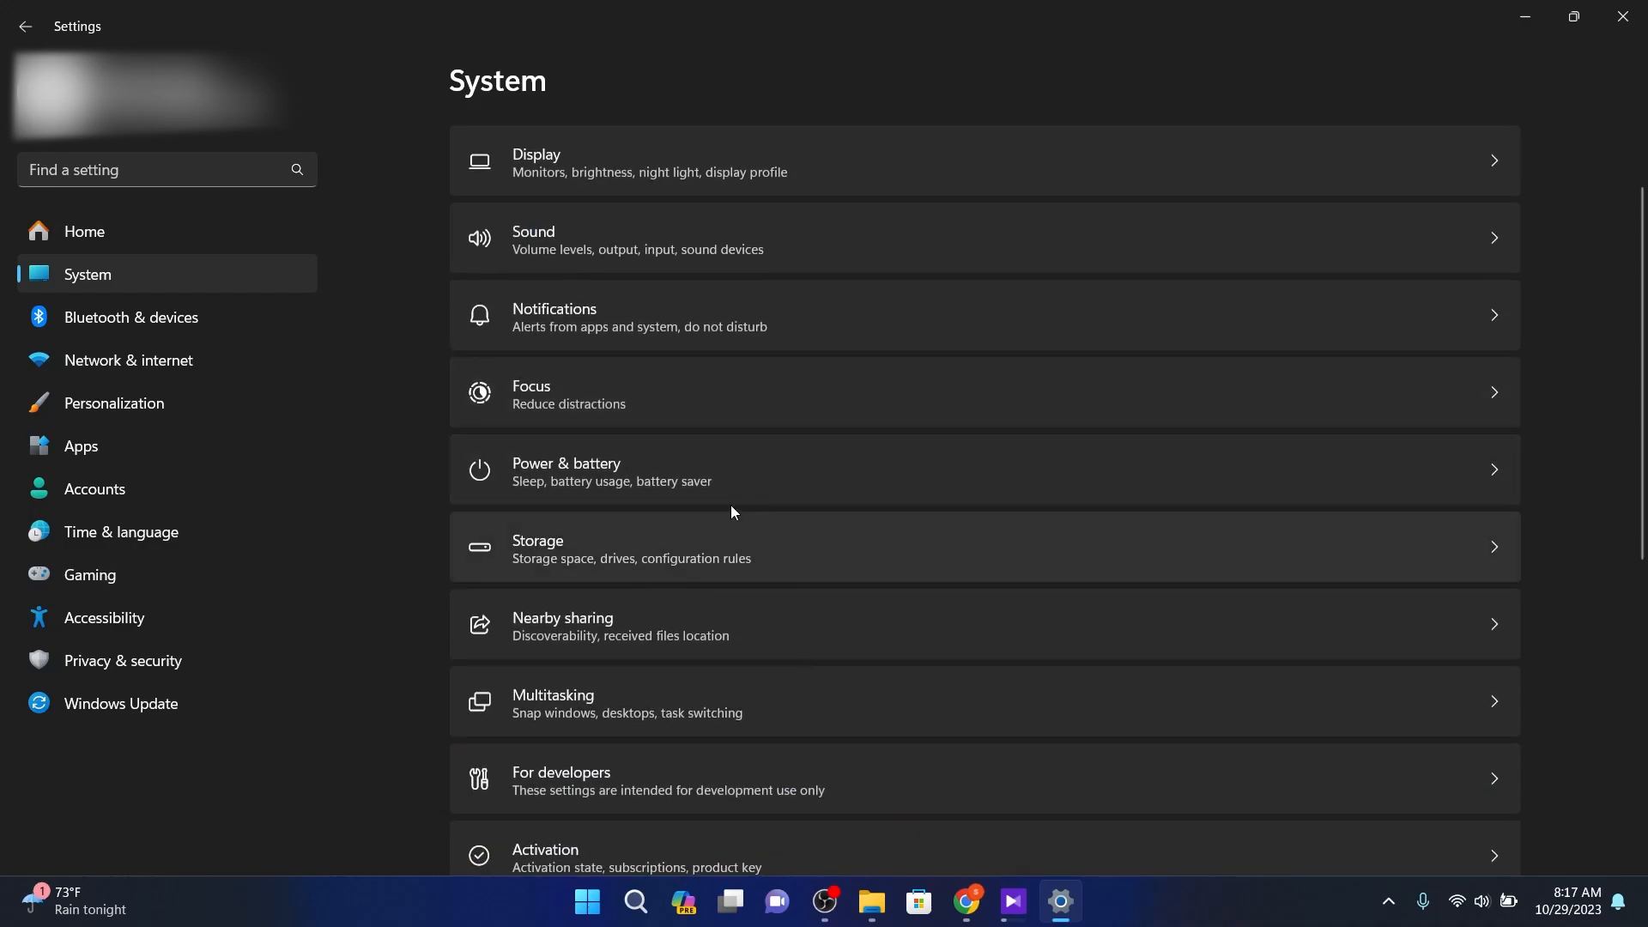
click(671, 464)
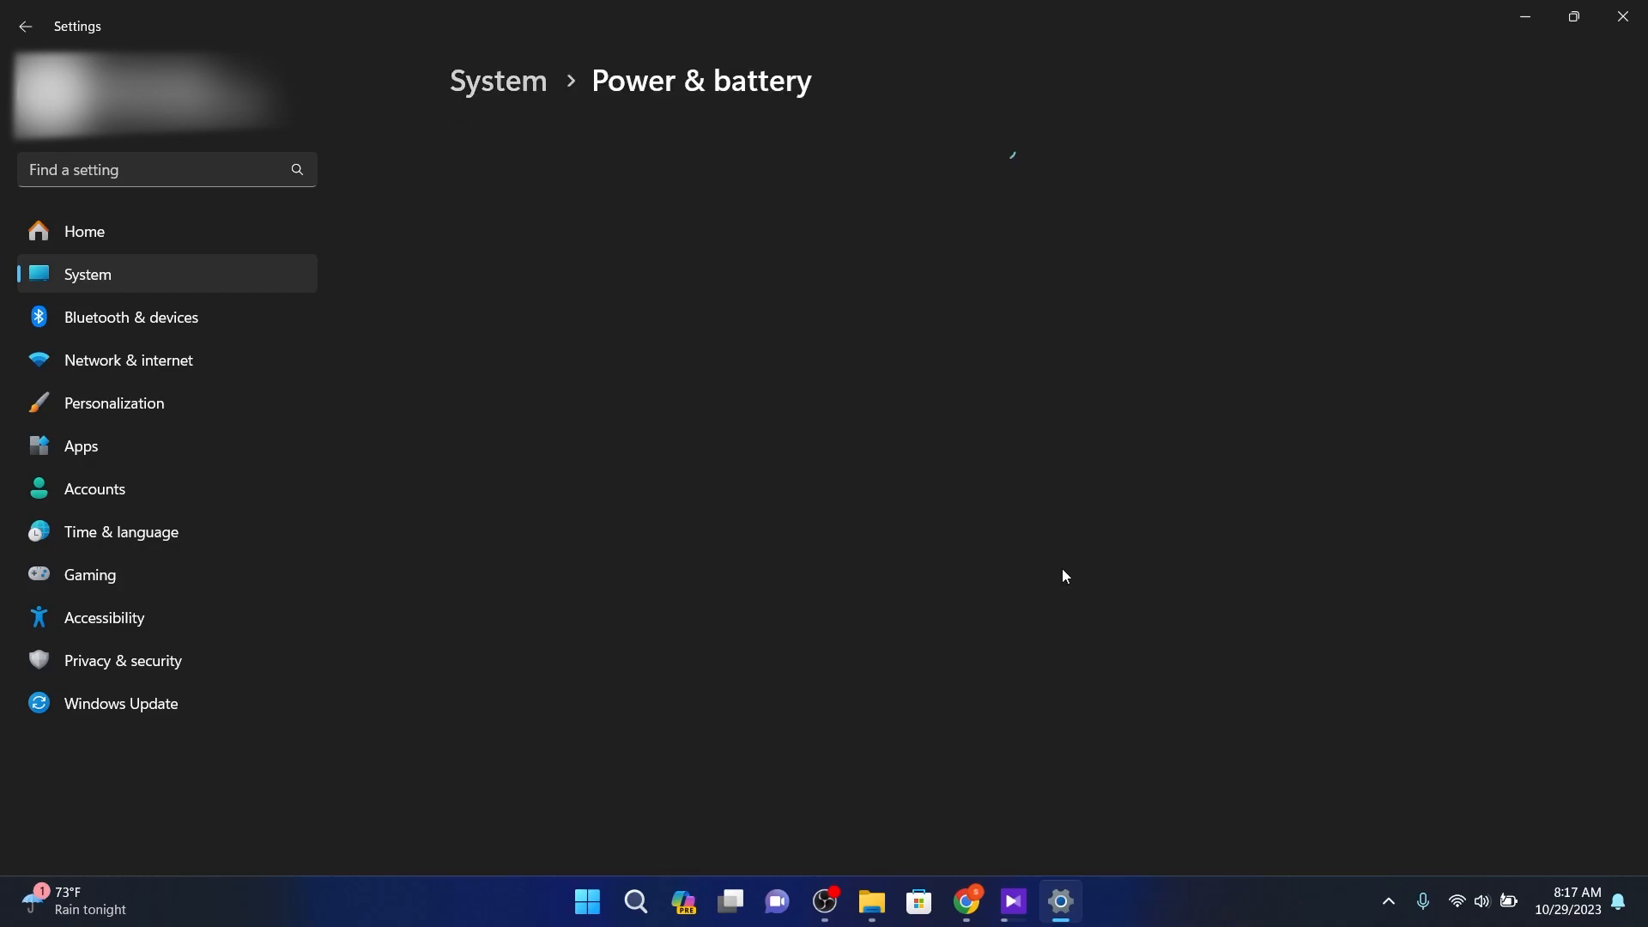
scroll(1062, 569, down, 2)
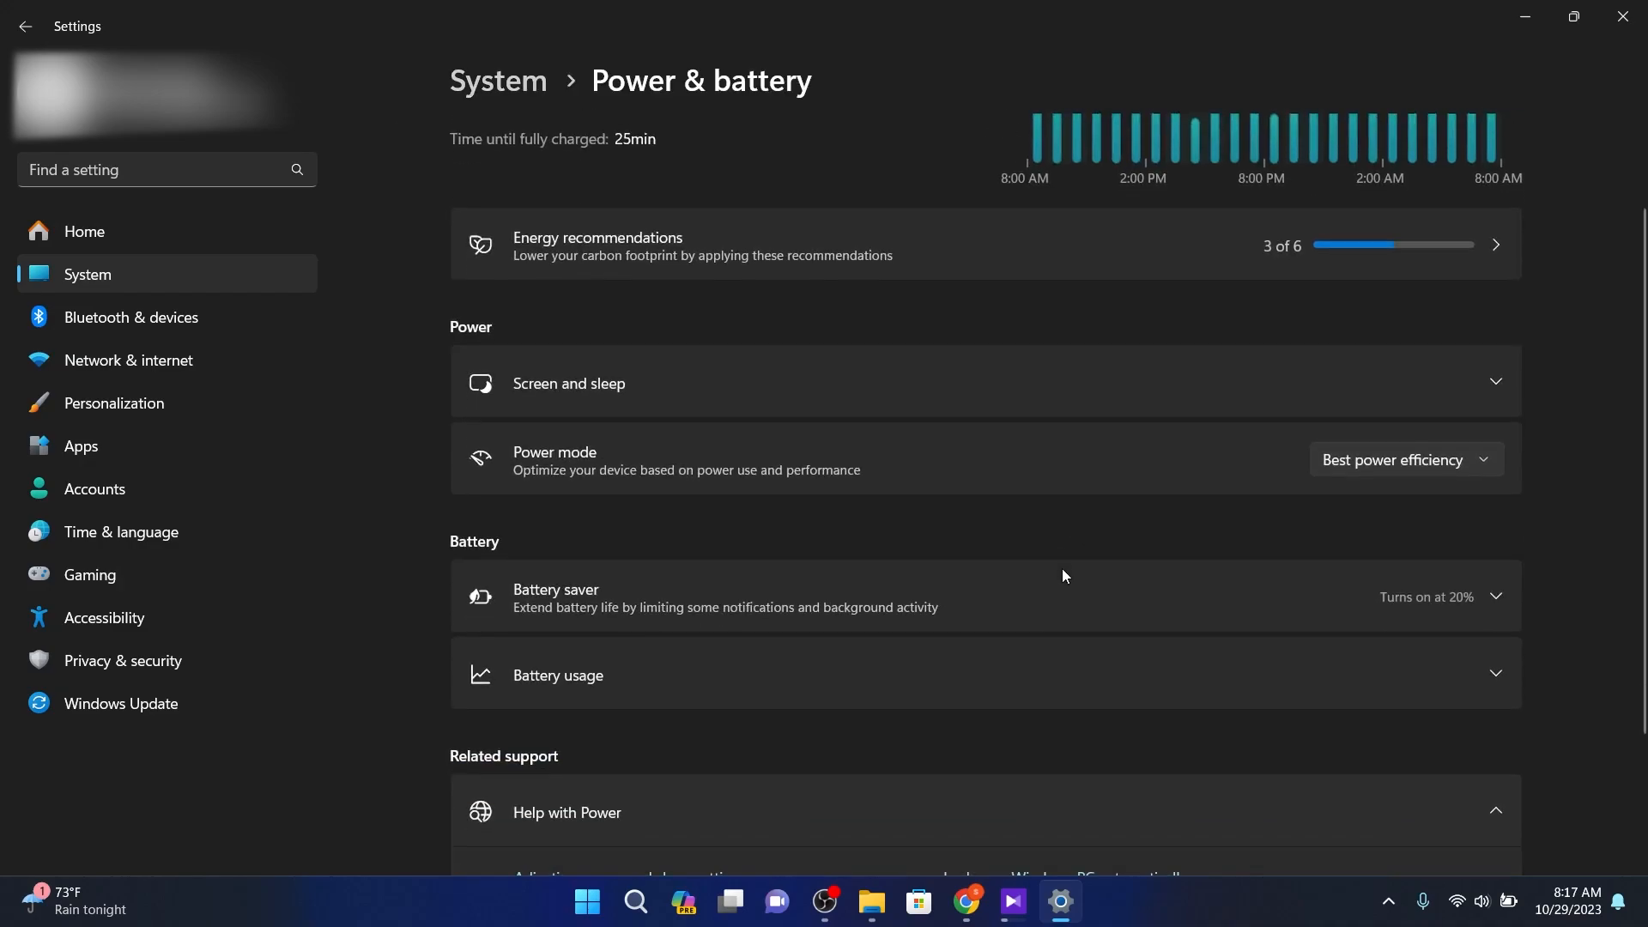
click(1407, 463)
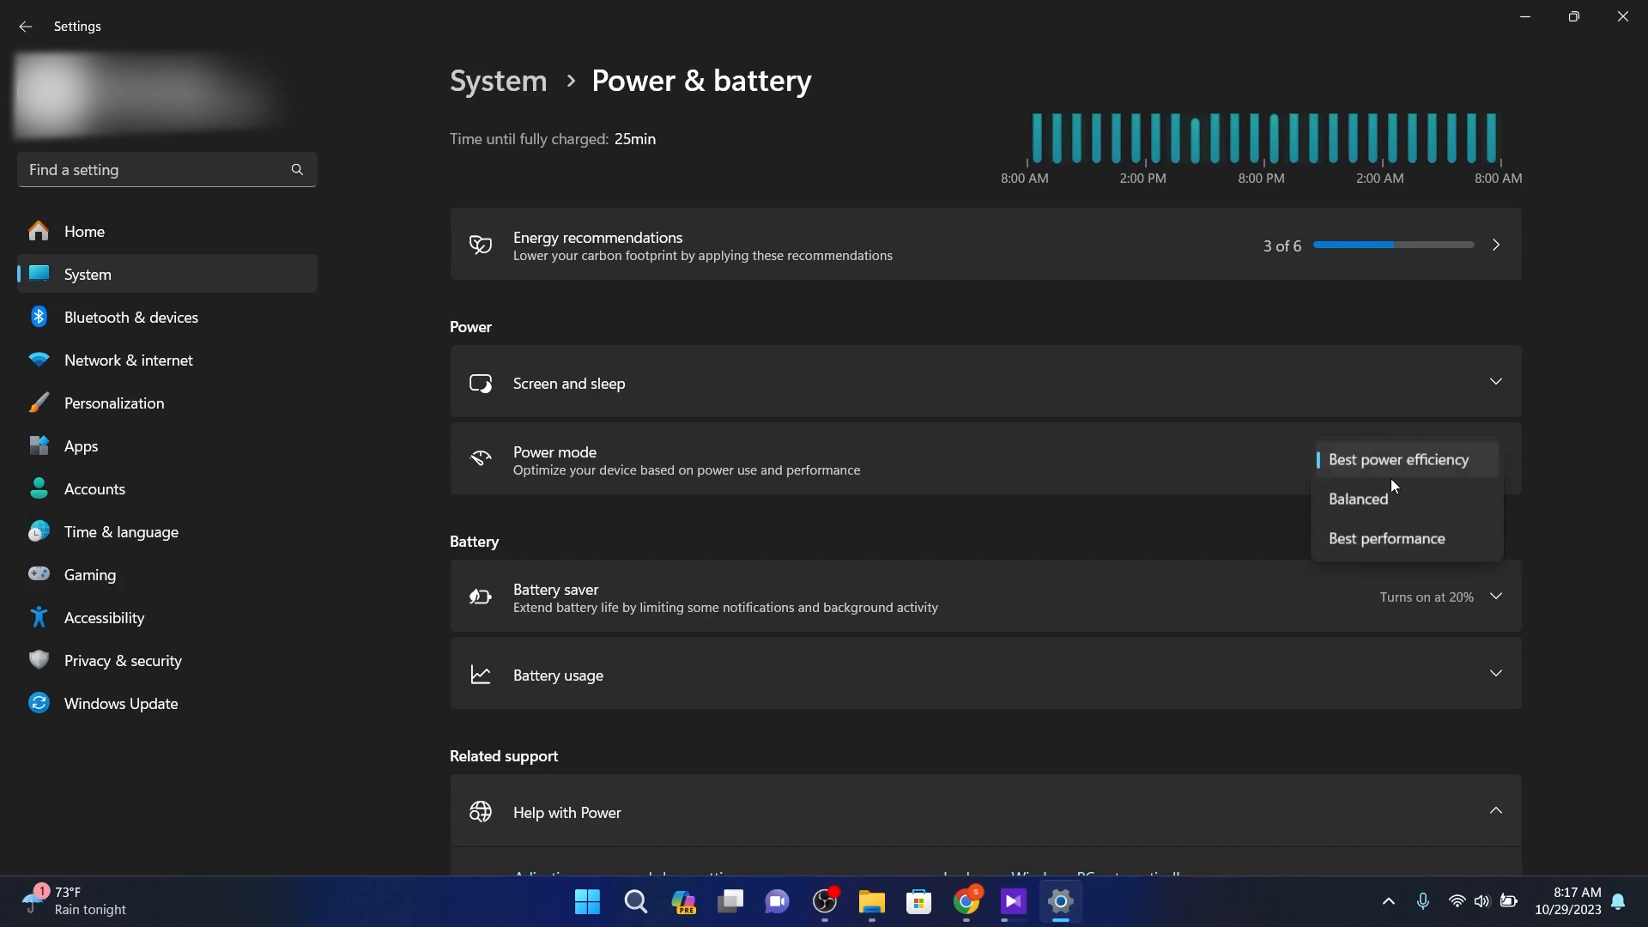
click(1392, 532)
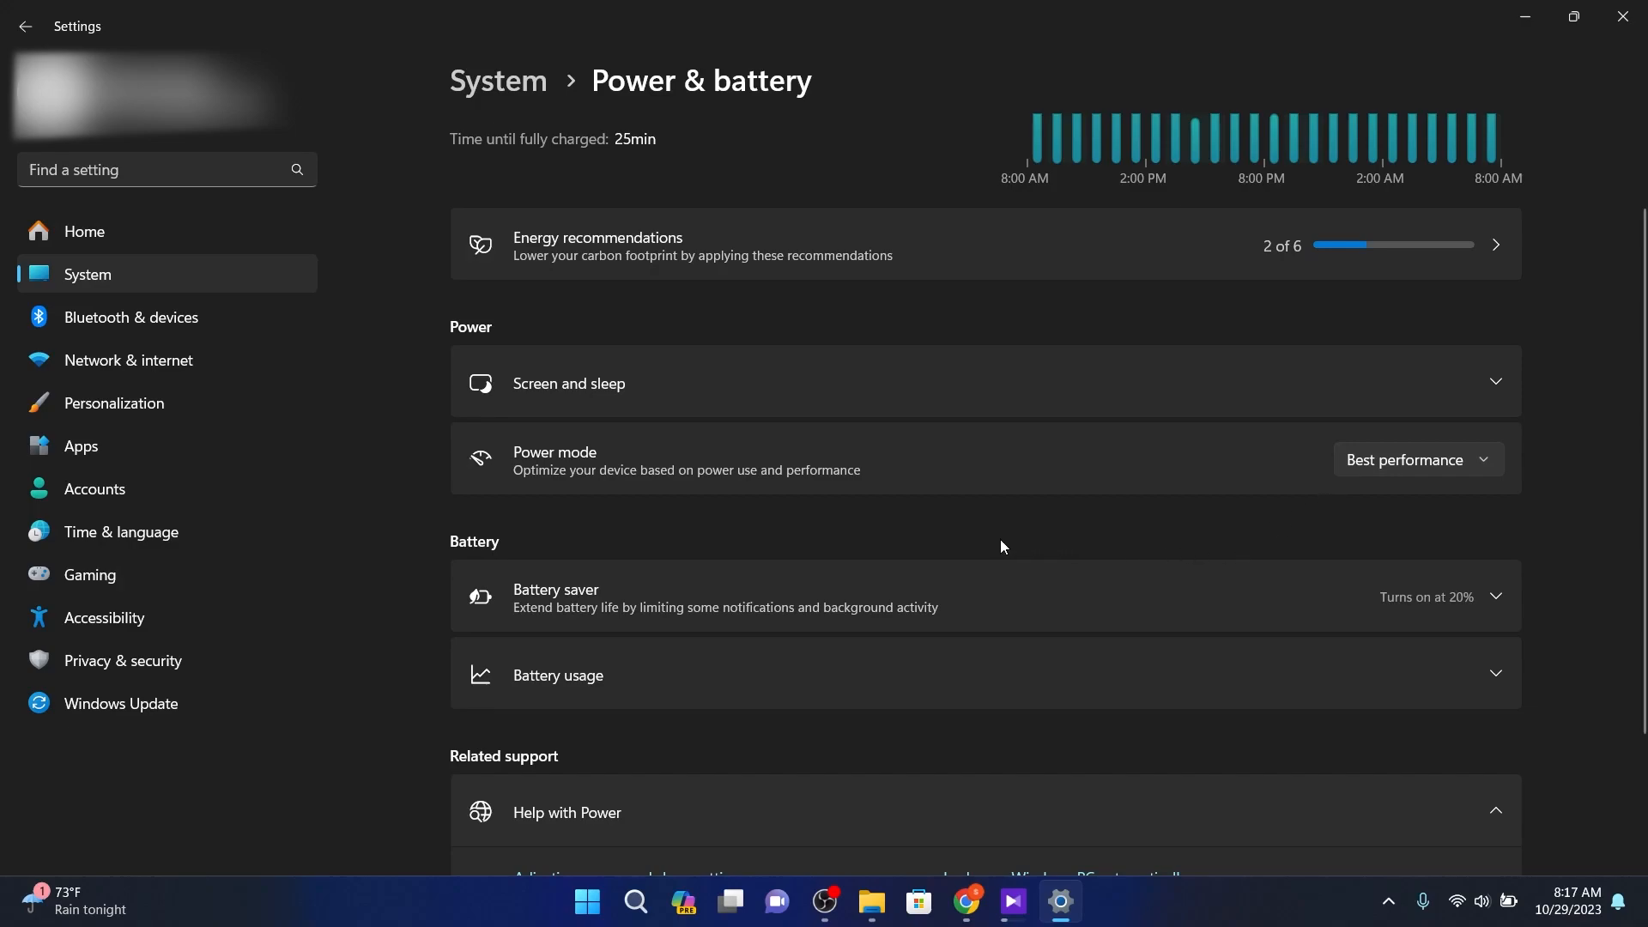
click(1623, 16)
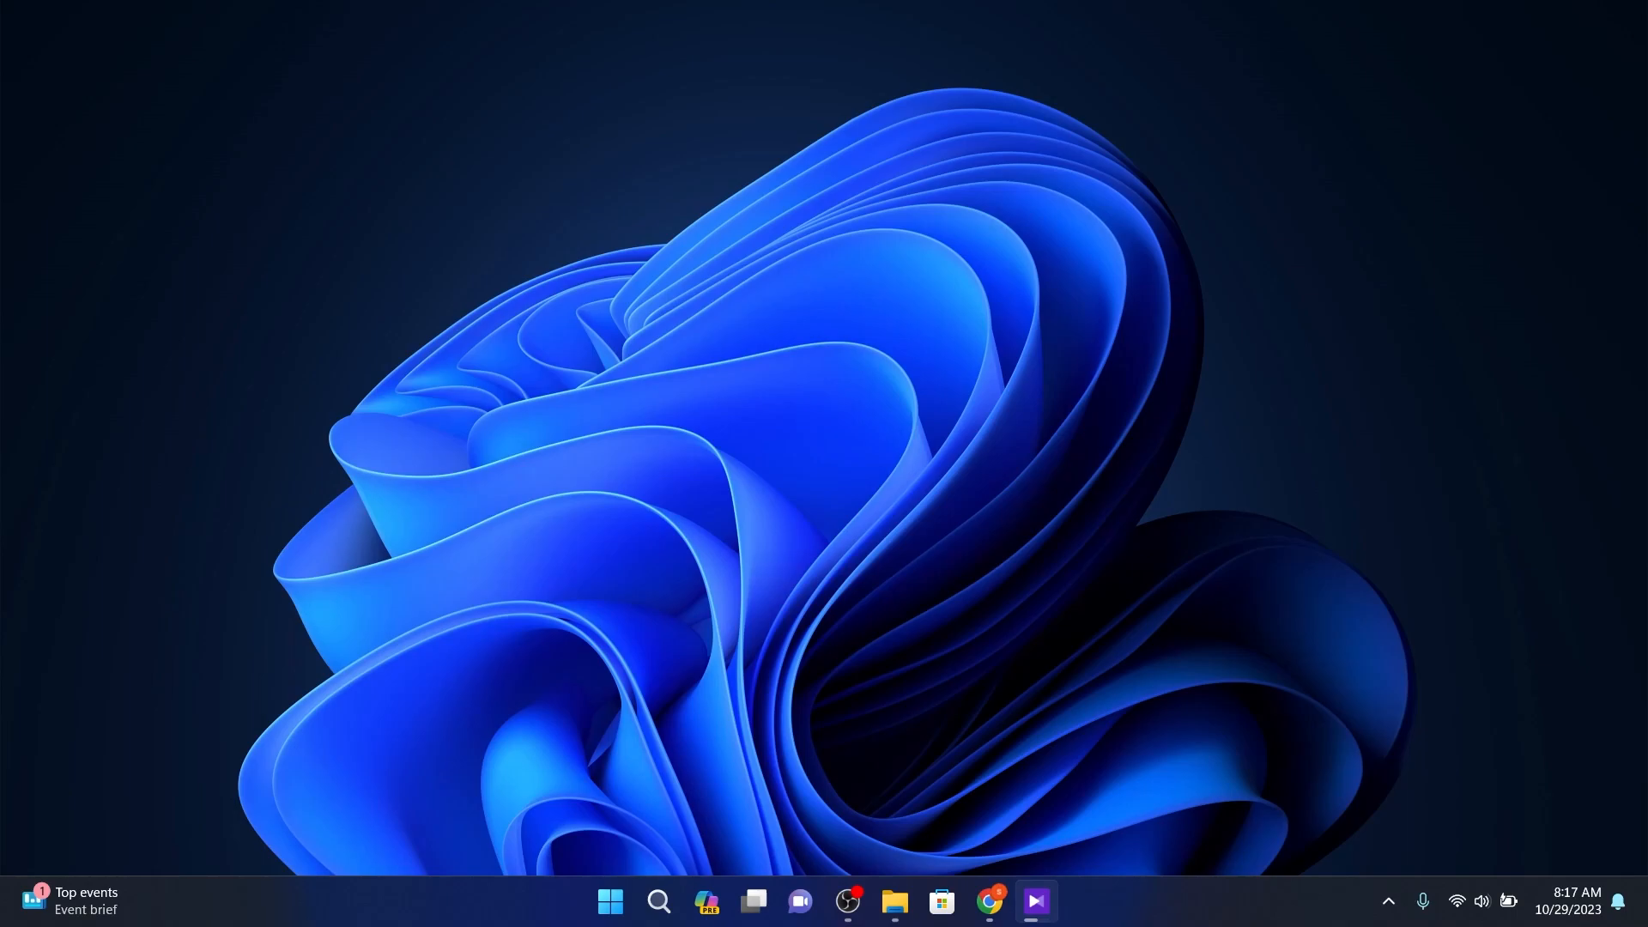
Step: Reopen Settings and turn off transparency effects and animation effects in the Accessibility visual effects
right_click(611, 901)
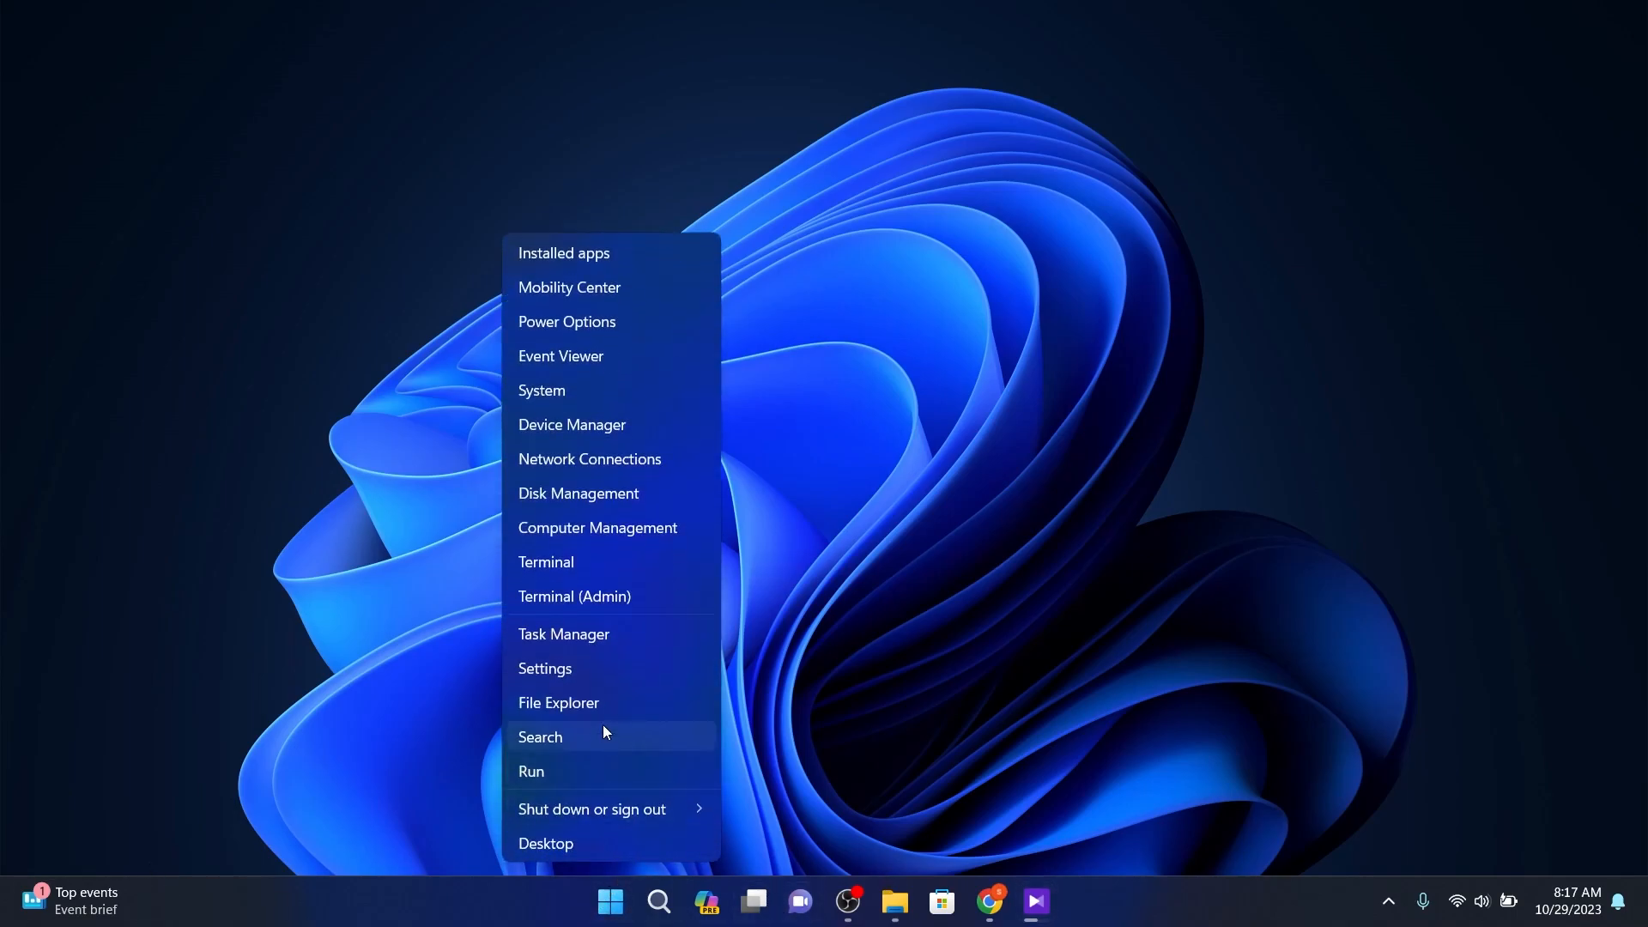
click(620, 678)
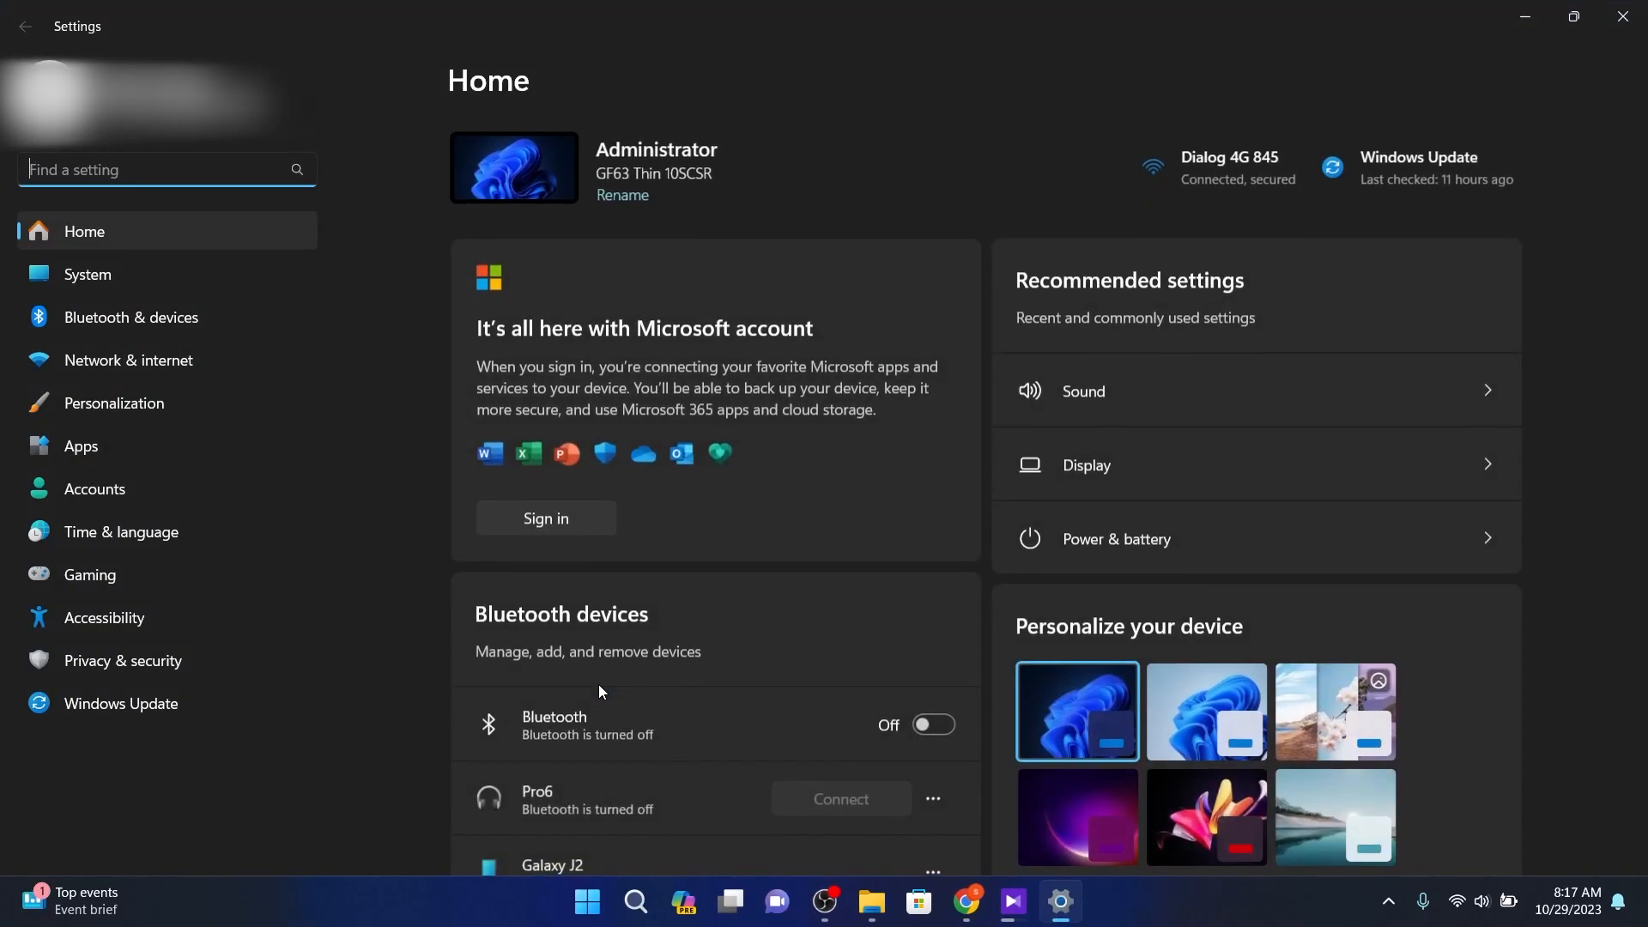
click(151, 610)
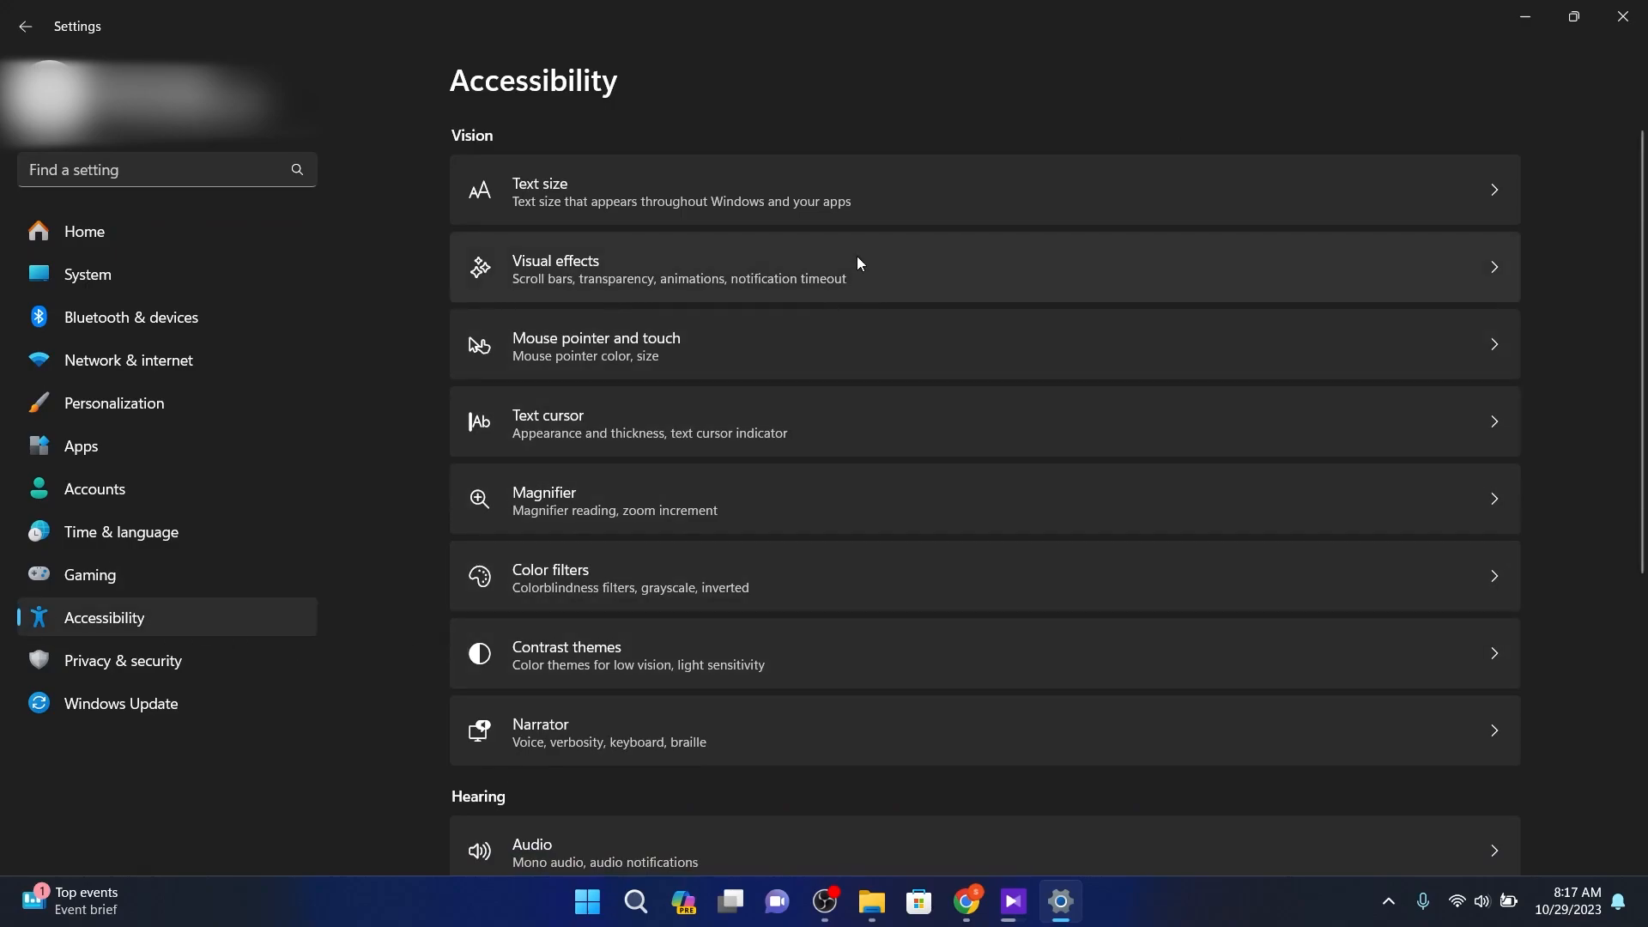
click(825, 279)
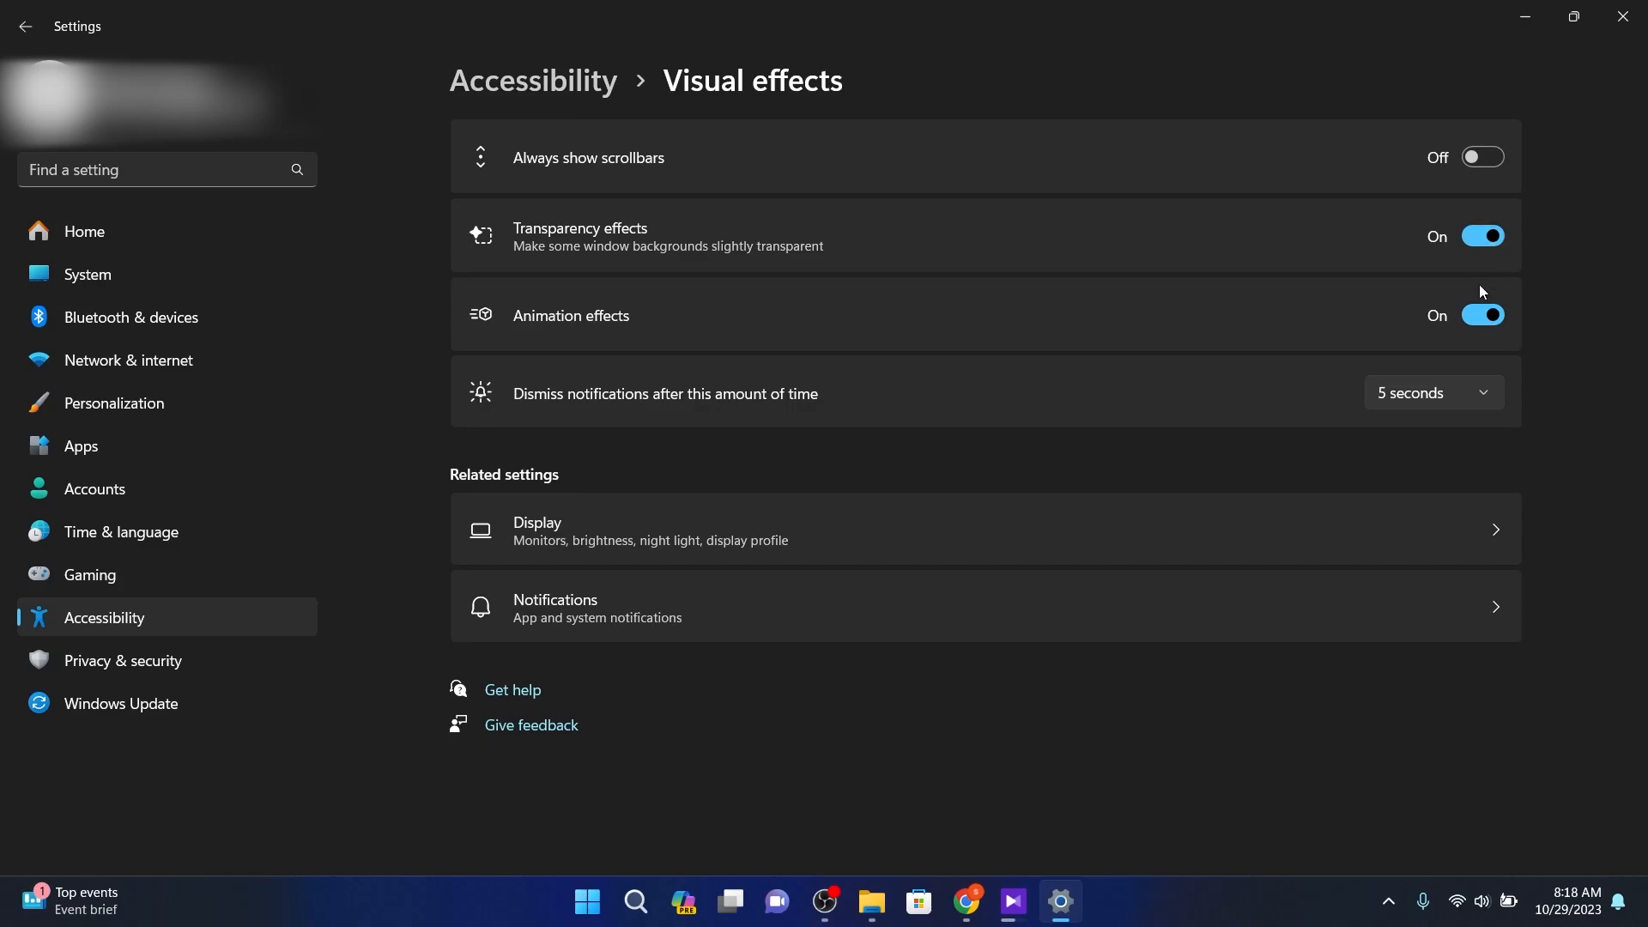
click(1481, 241)
click(1487, 322)
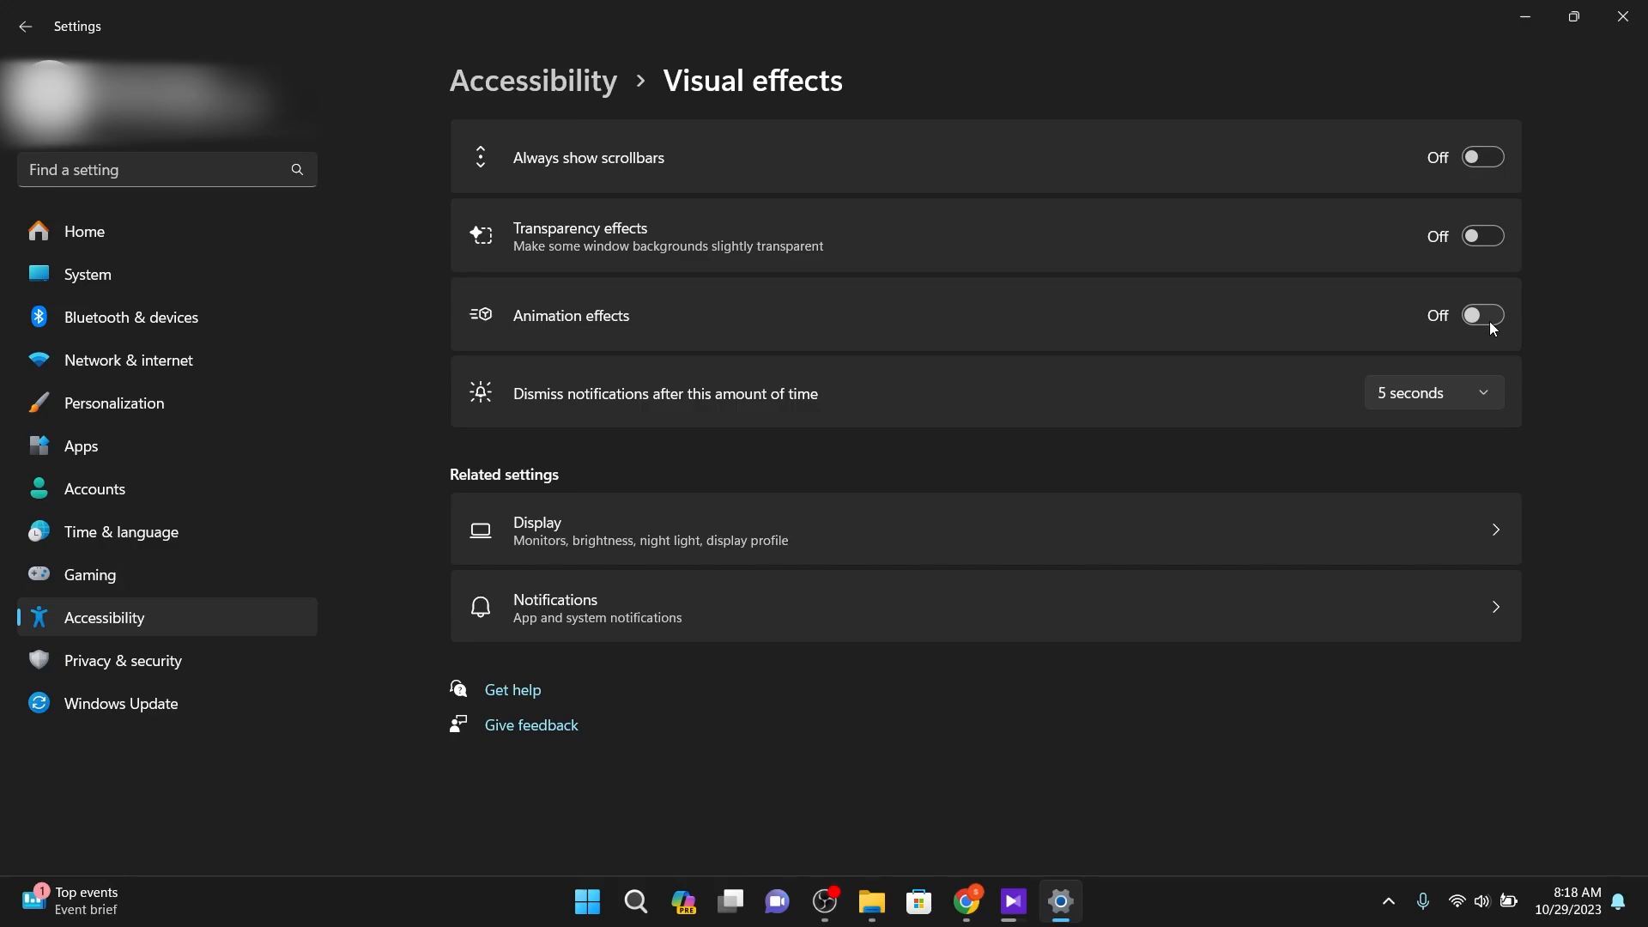
Step: Turn animation effects and transparency effects back on, and close Settings
click(1490, 318)
click(1481, 236)
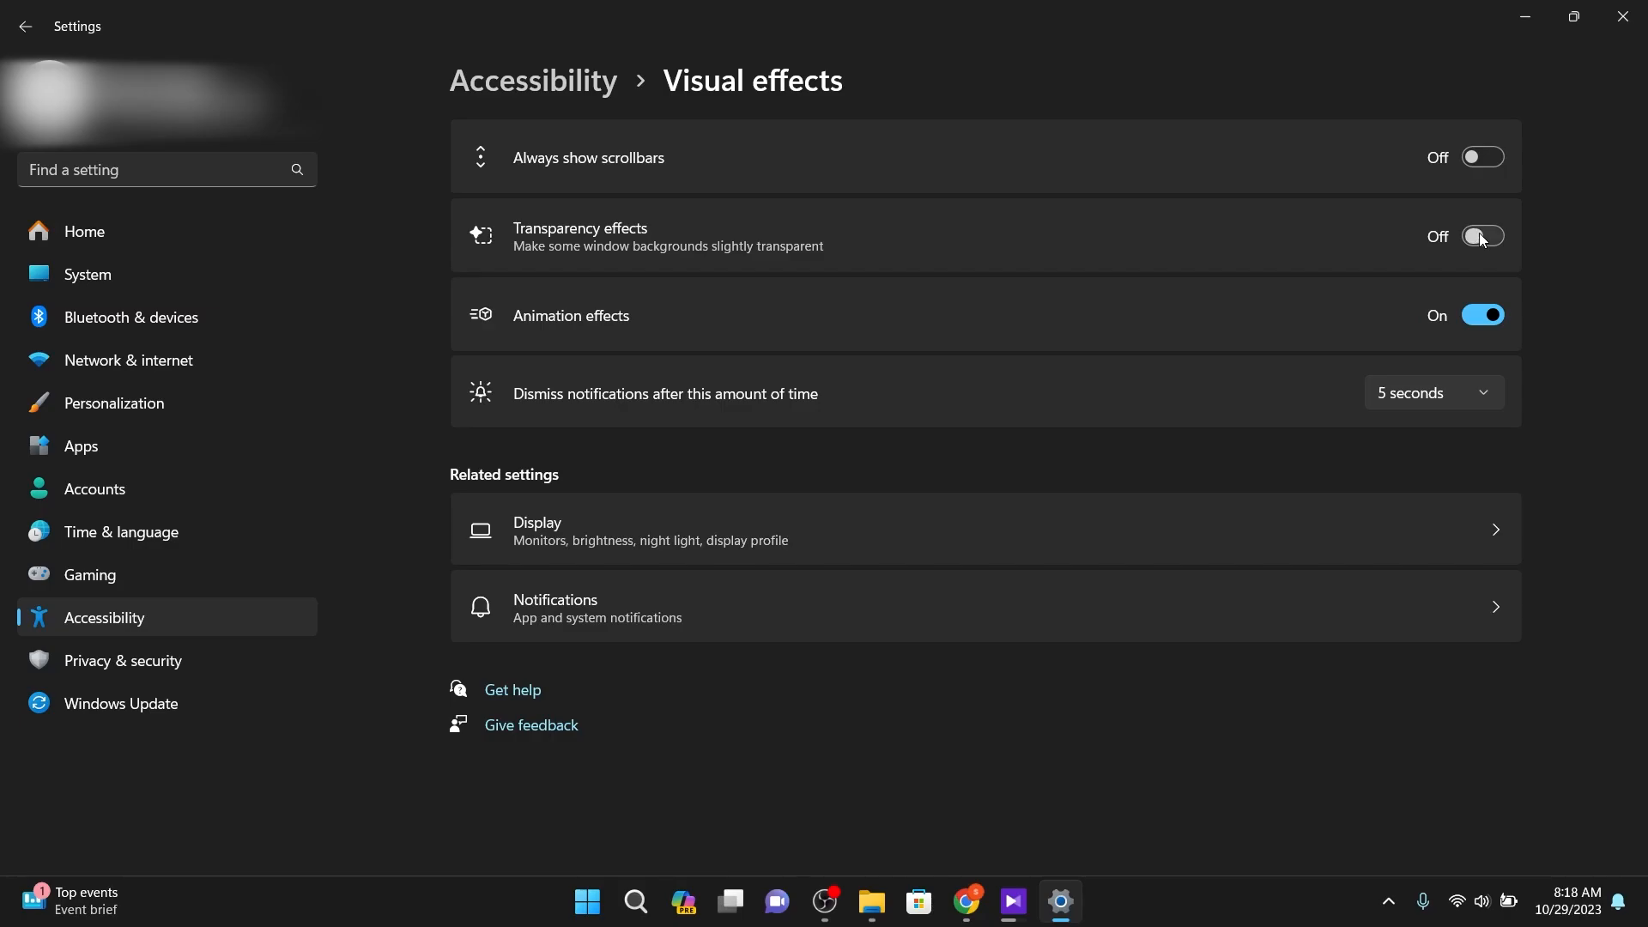
click(1625, 12)
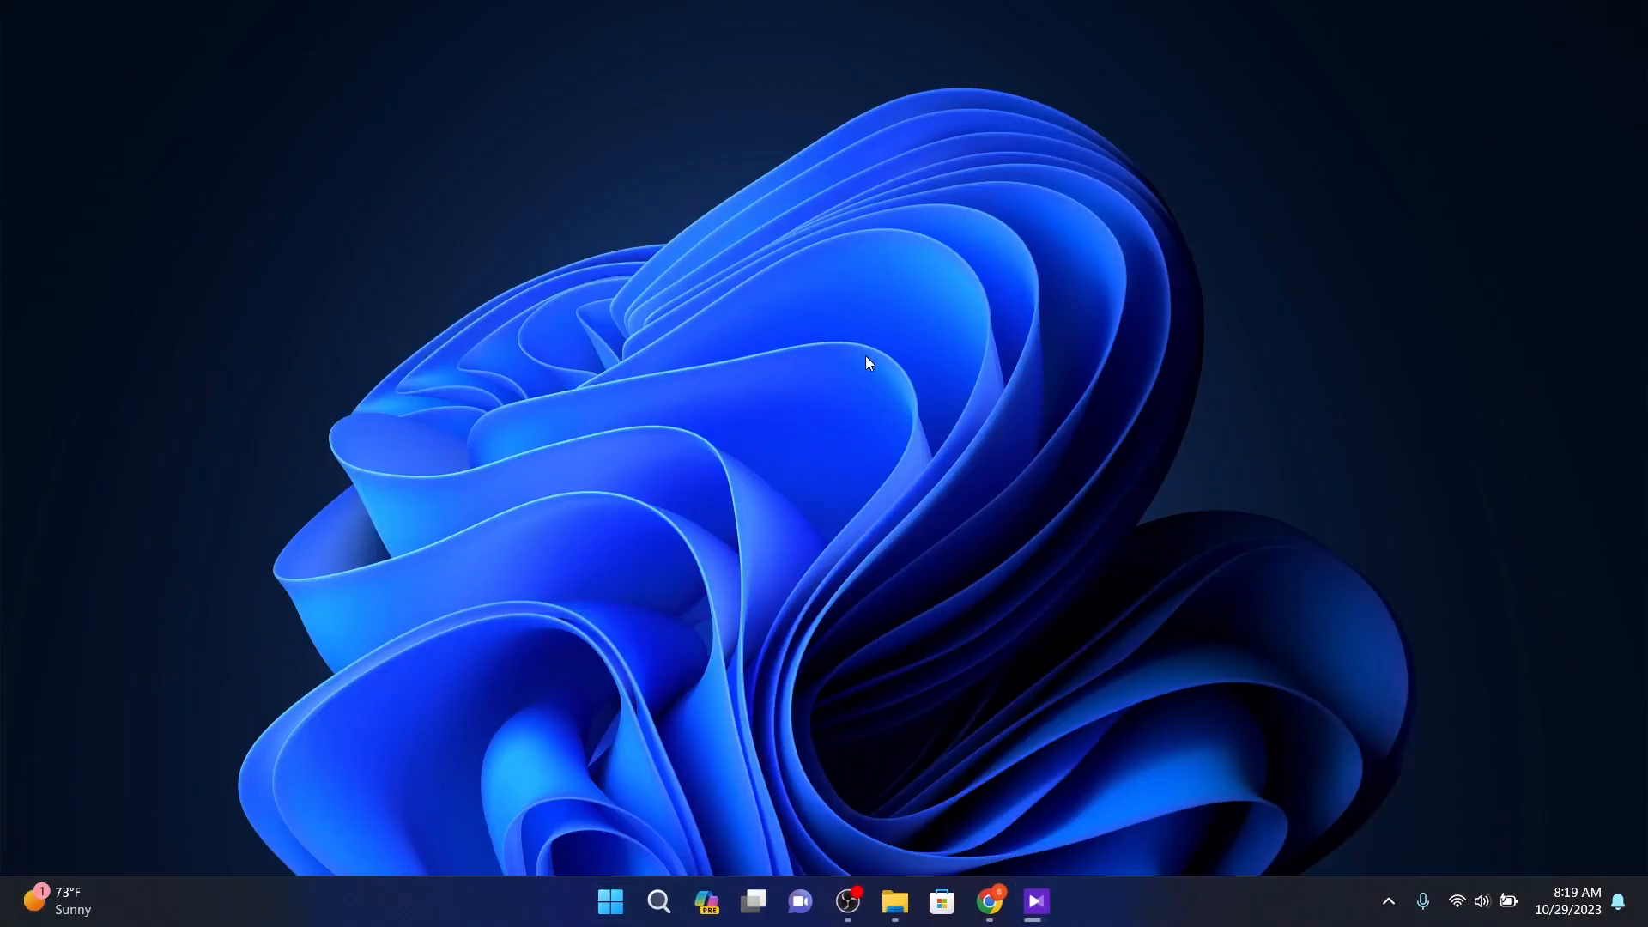
Step: Launch Disk Cleanup by running the cleanmgr command from the Run dialog
right_click(611, 899)
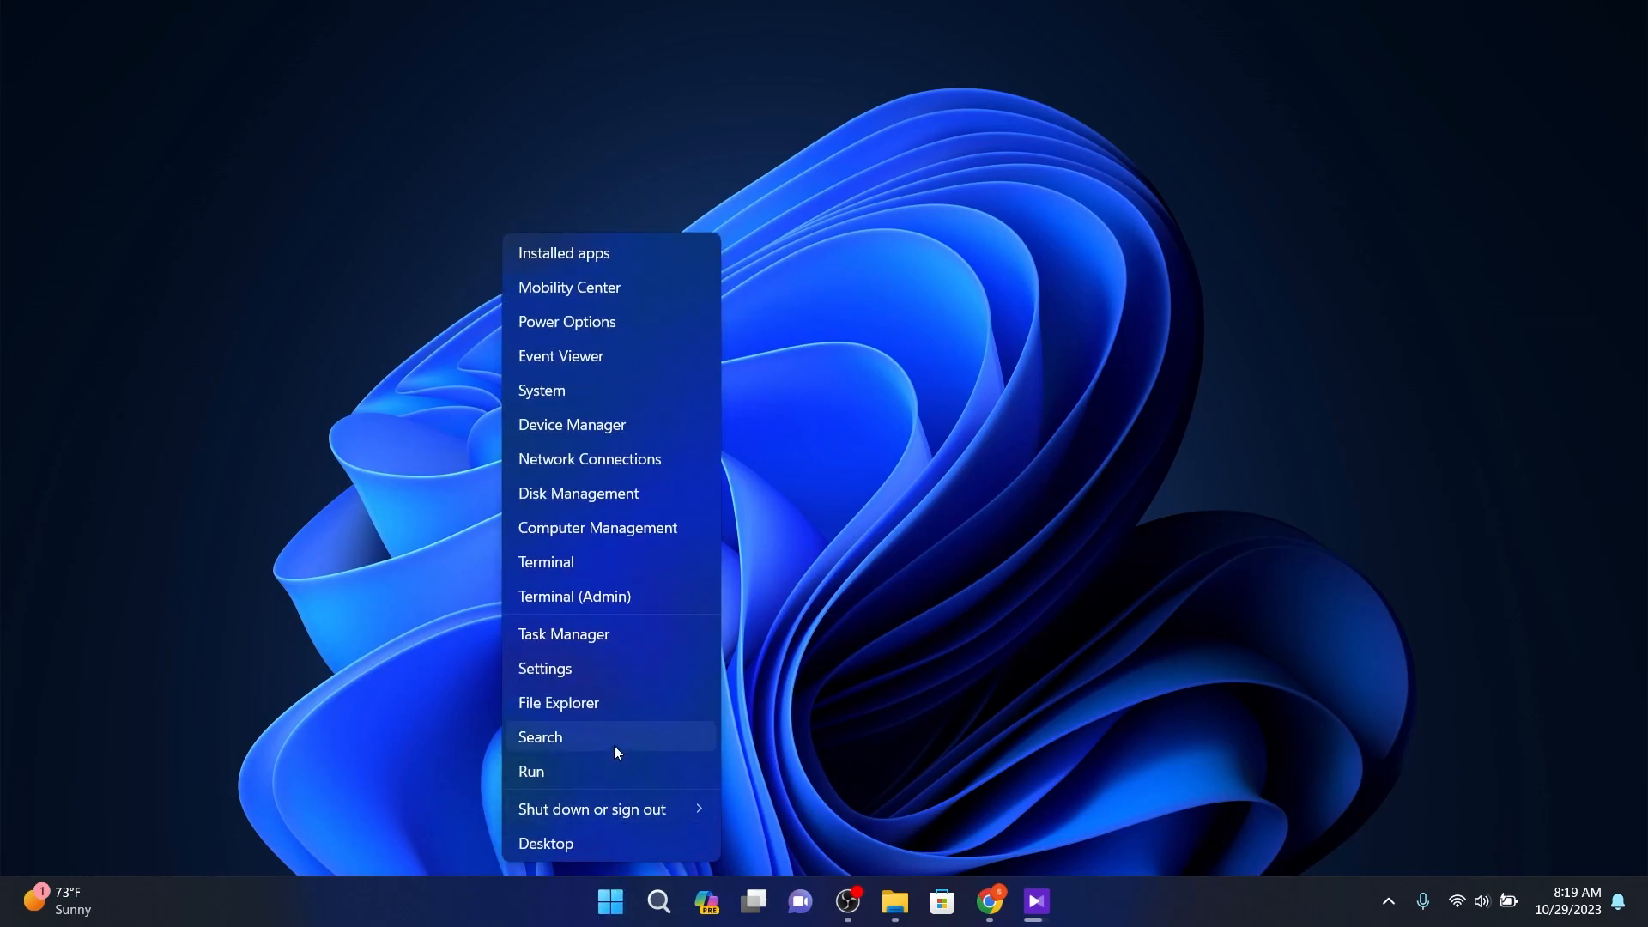
click(572, 773)
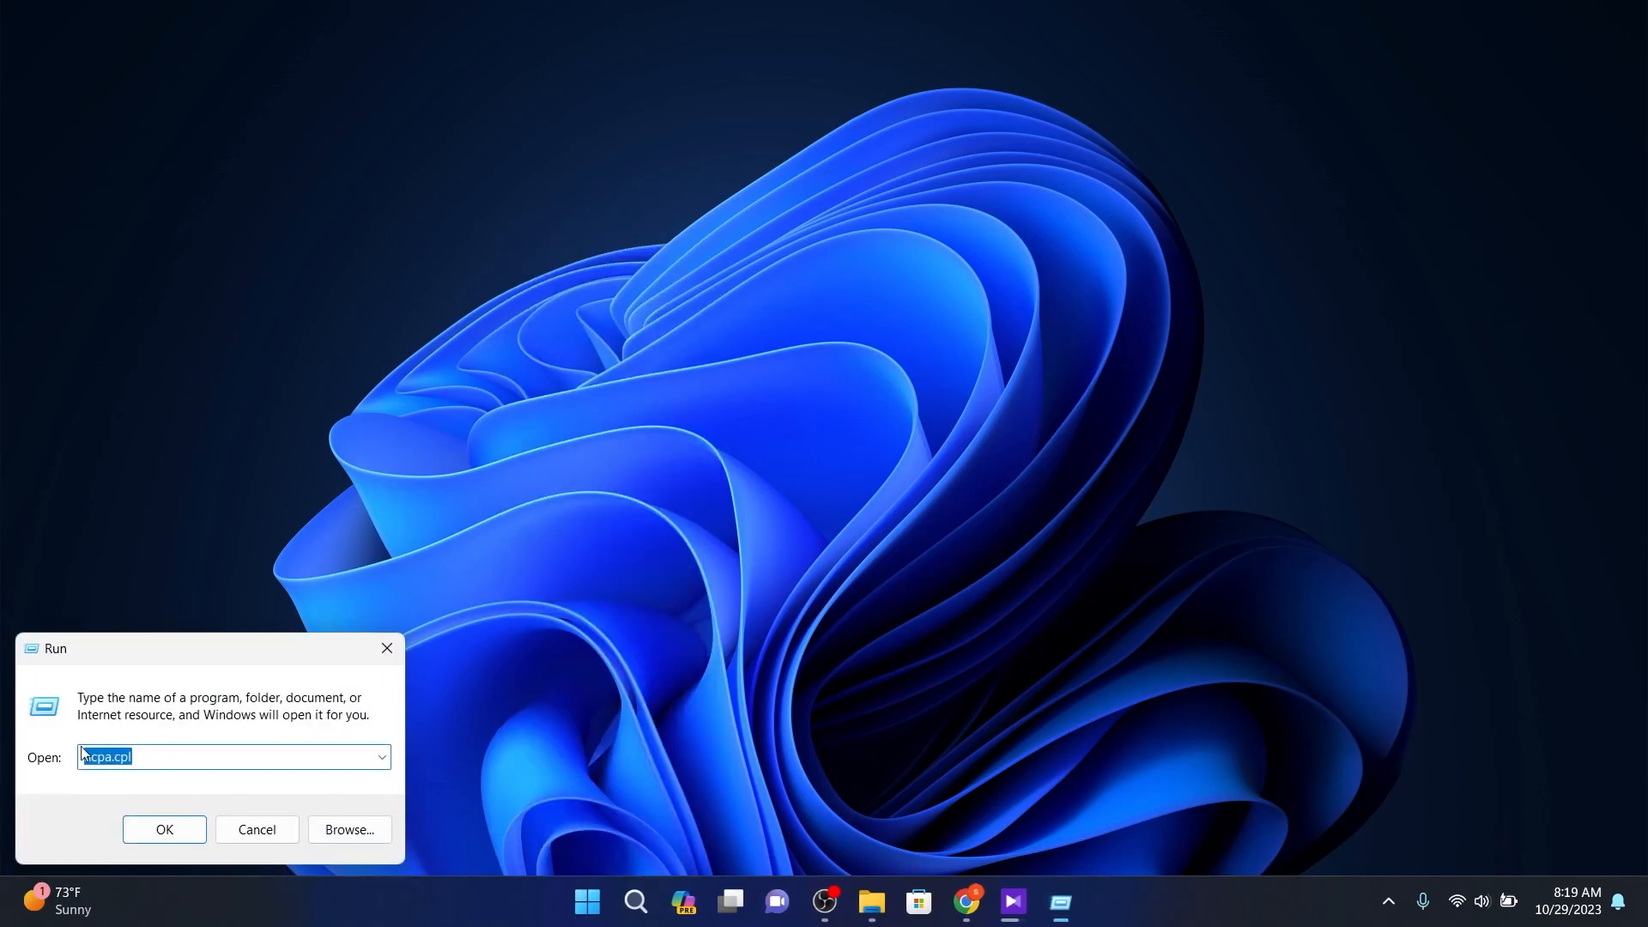
drag(109, 659, 992, 257)
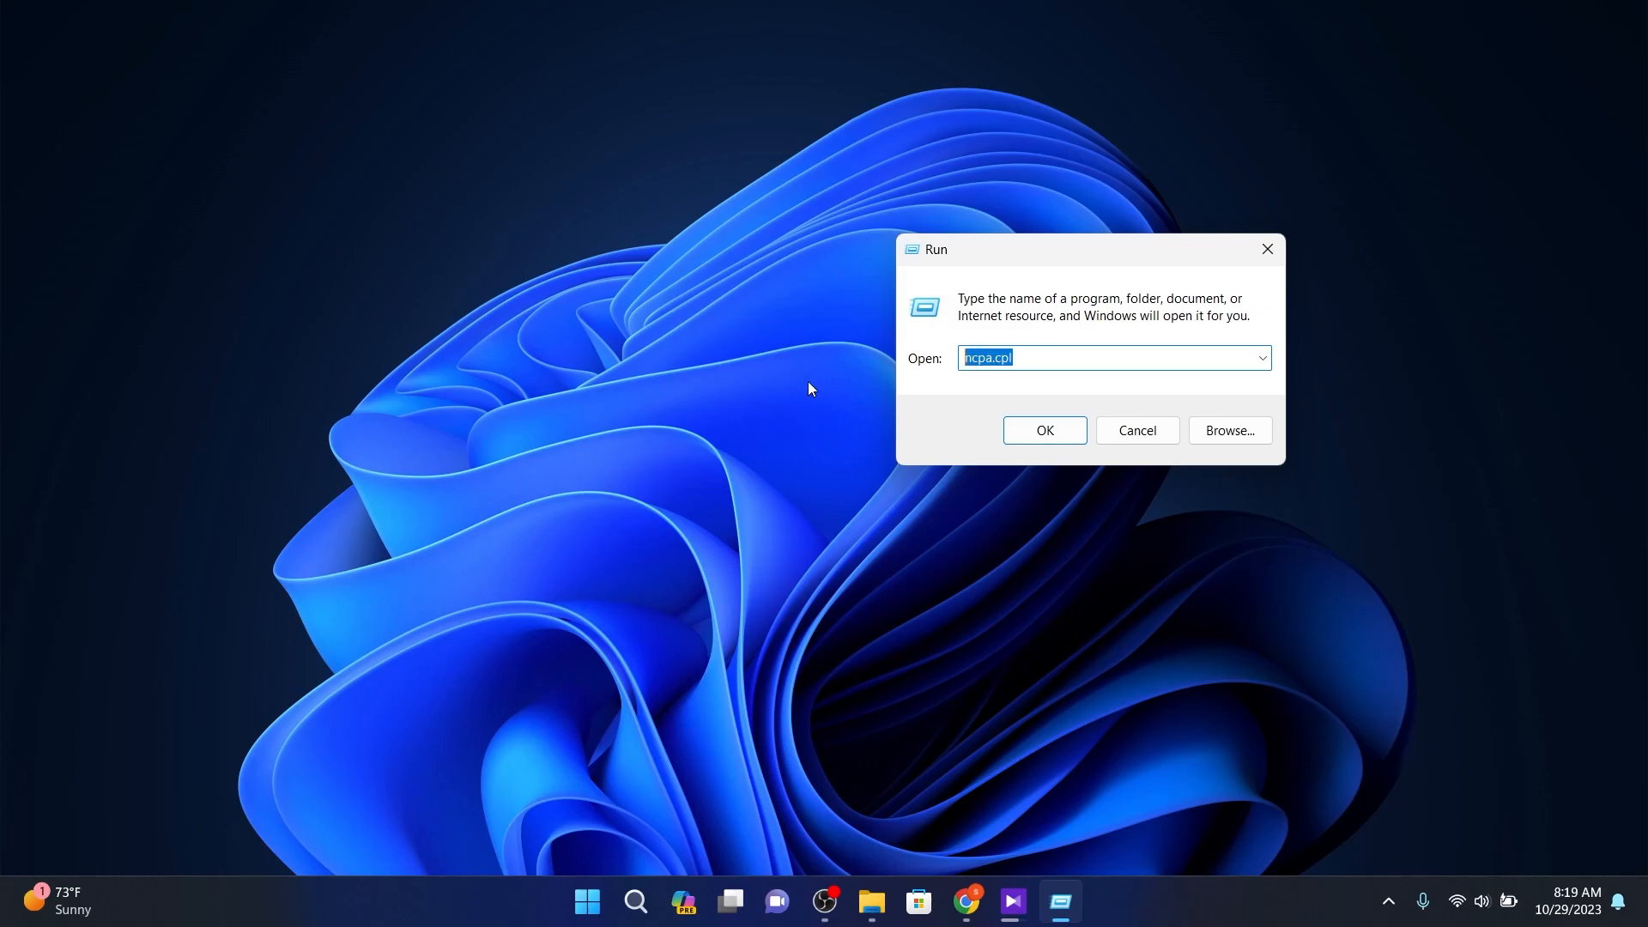
text(clean)
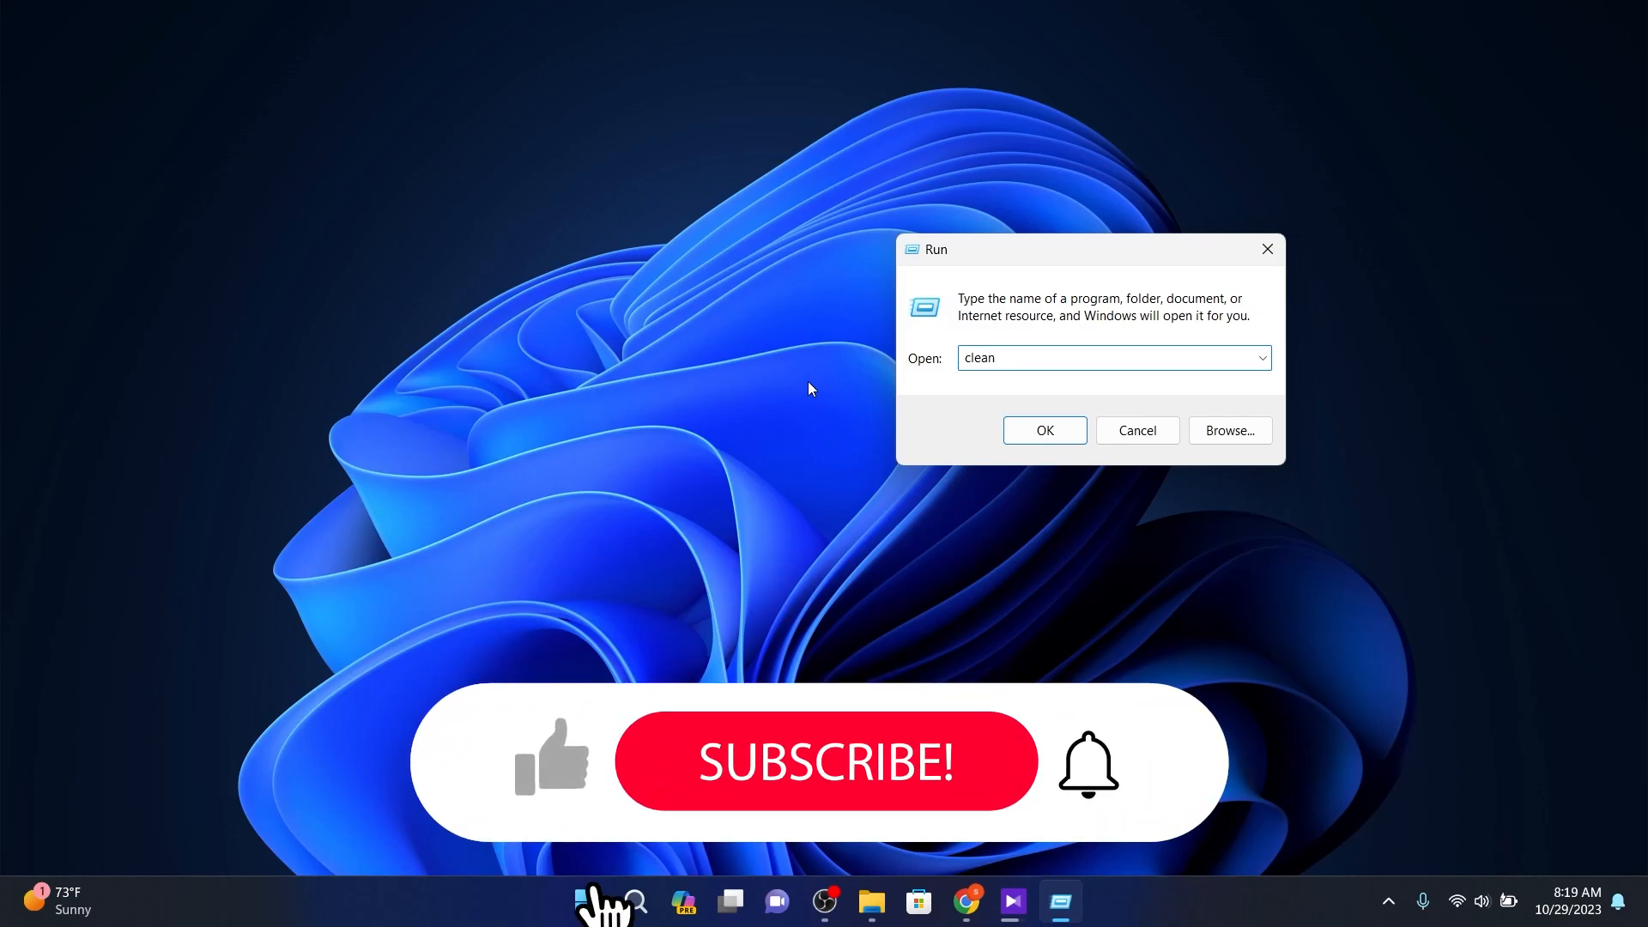
text(mgr)
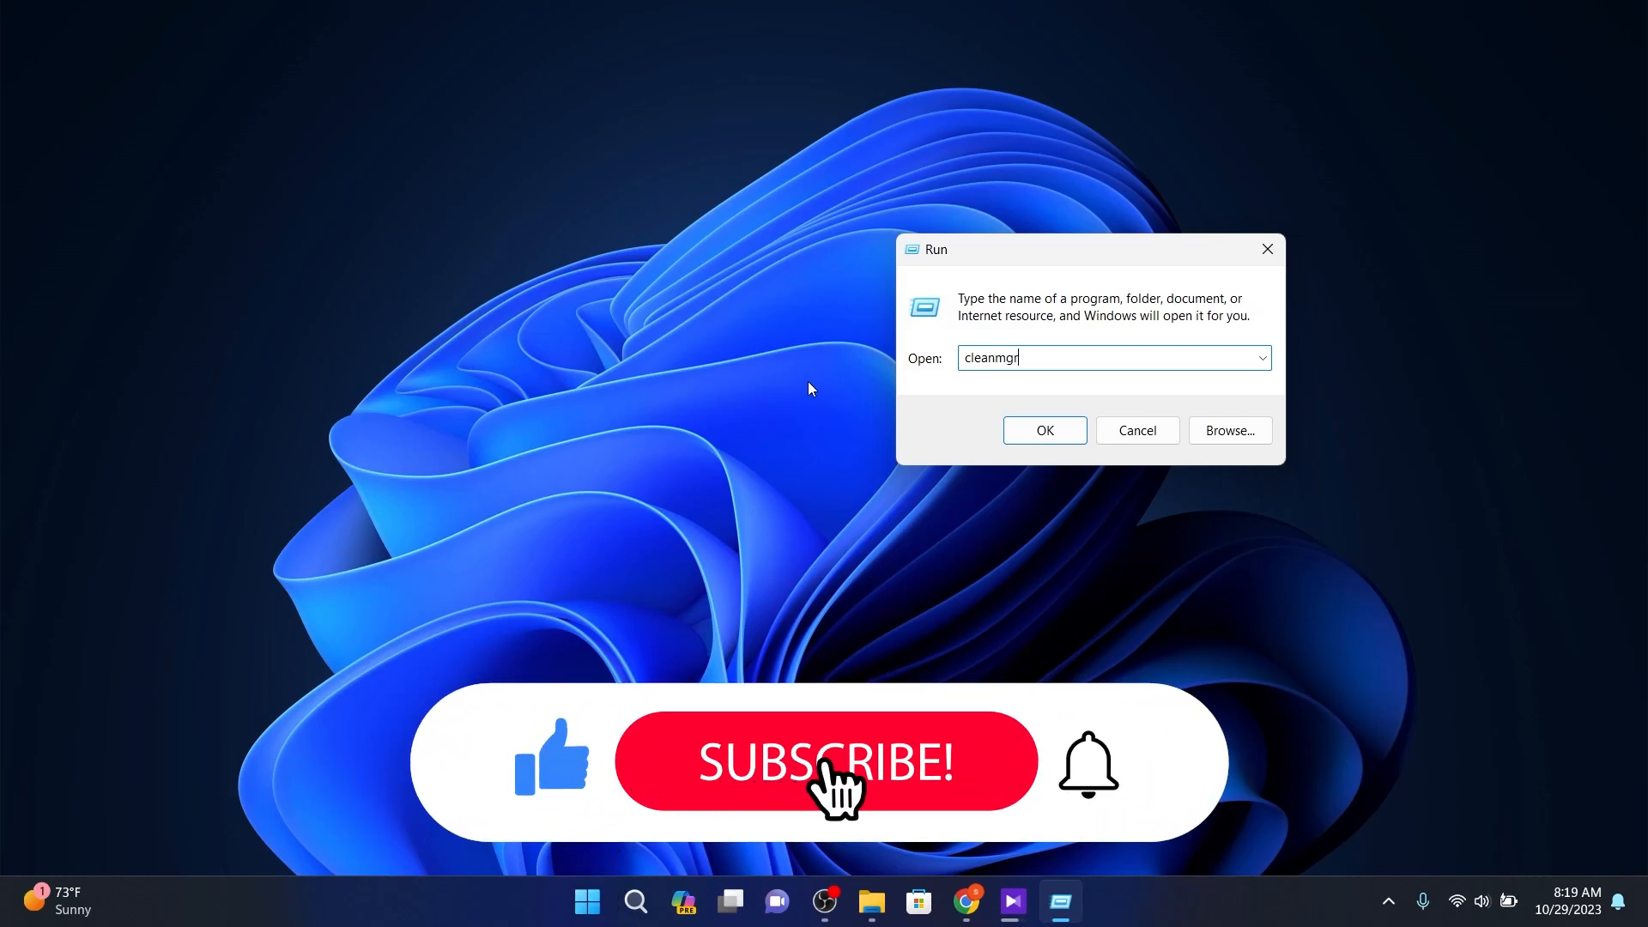
key(Return)
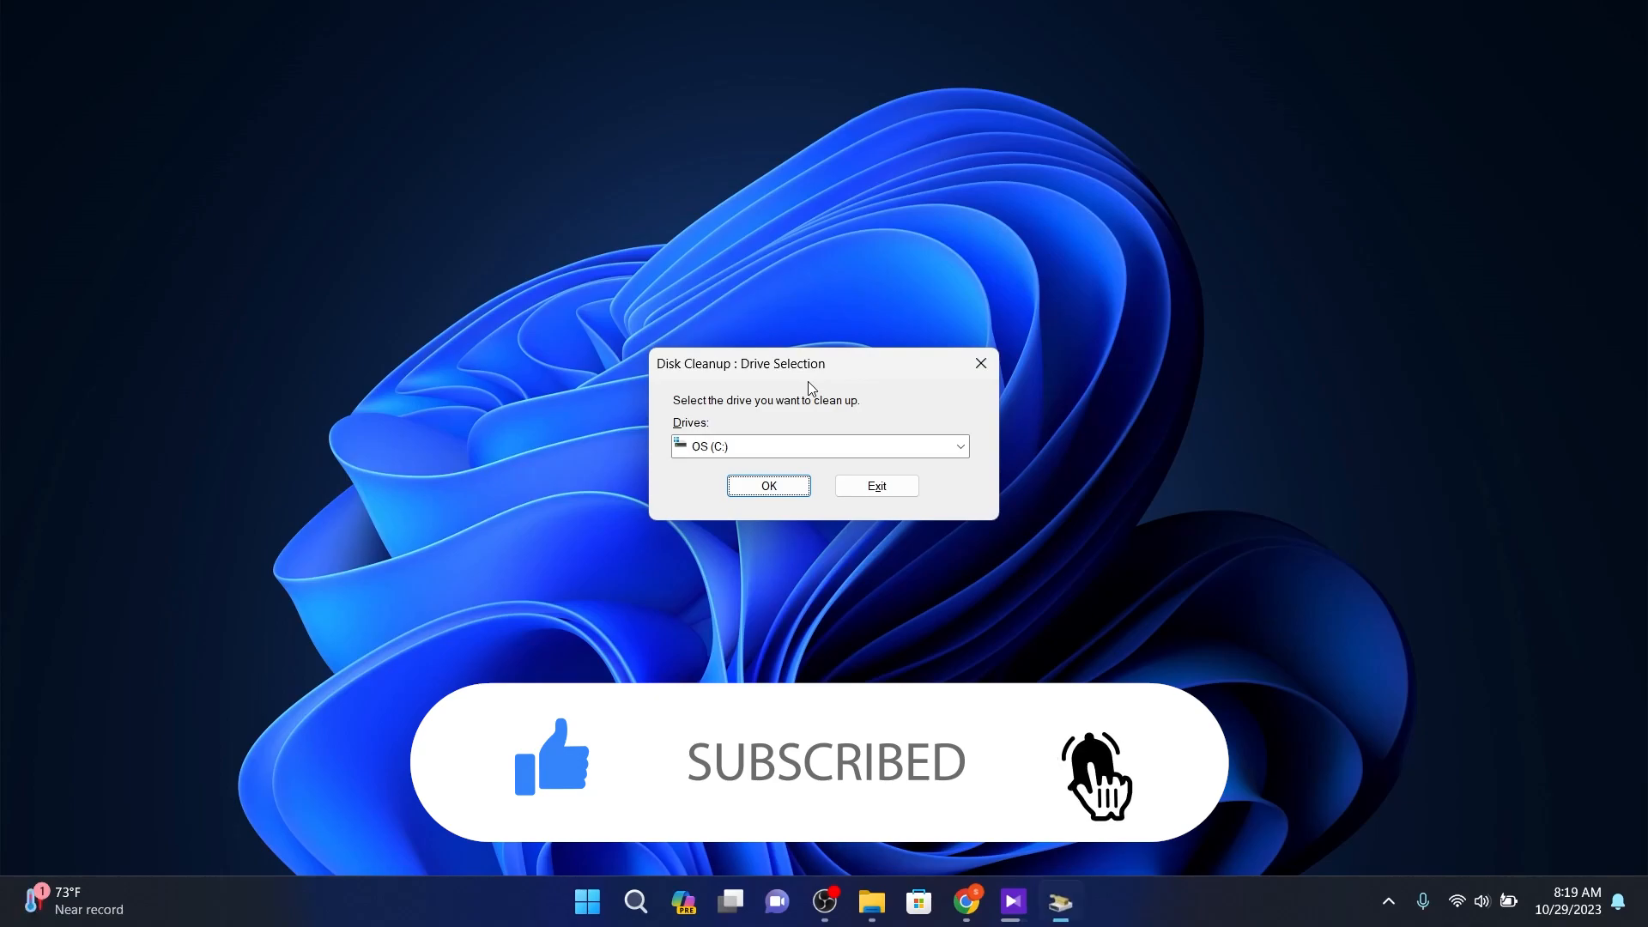
Step: Choose the OS (C:) drive for Disk Cleanup and start its scan
click(841, 448)
click(815, 469)
click(763, 486)
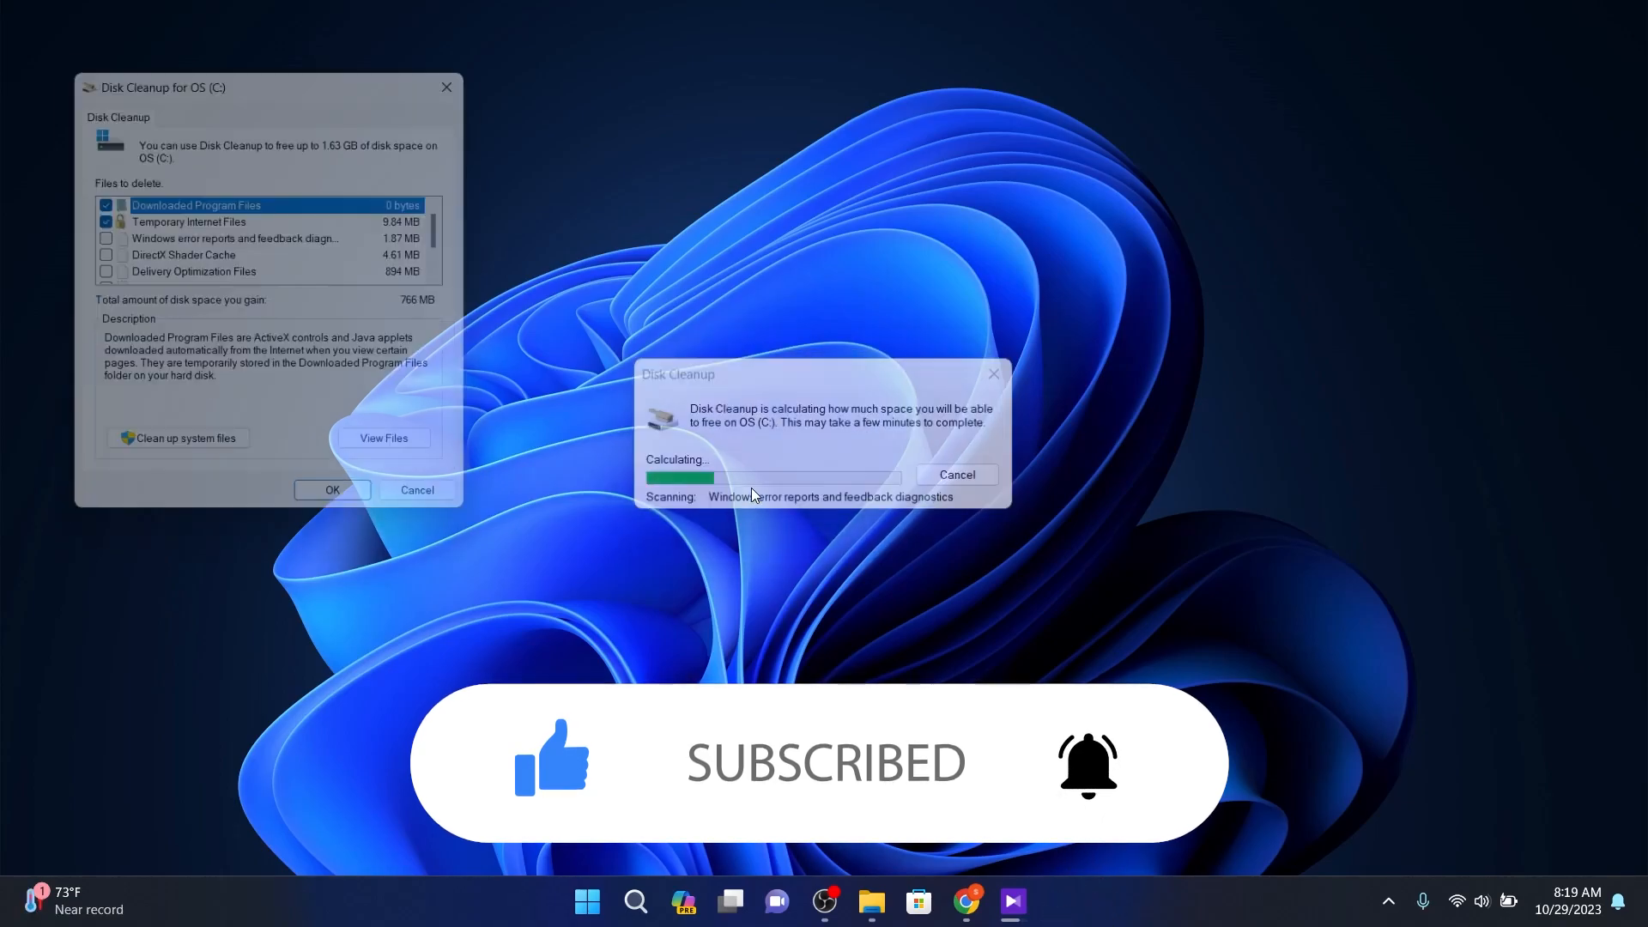
Step: Mark Windows error reports, DirectX Shader Cache, Delivery Optimization Files, Recycle Bin and Temporary files for deletion in Disk Cleanup
drag(399, 70, 943, 85)
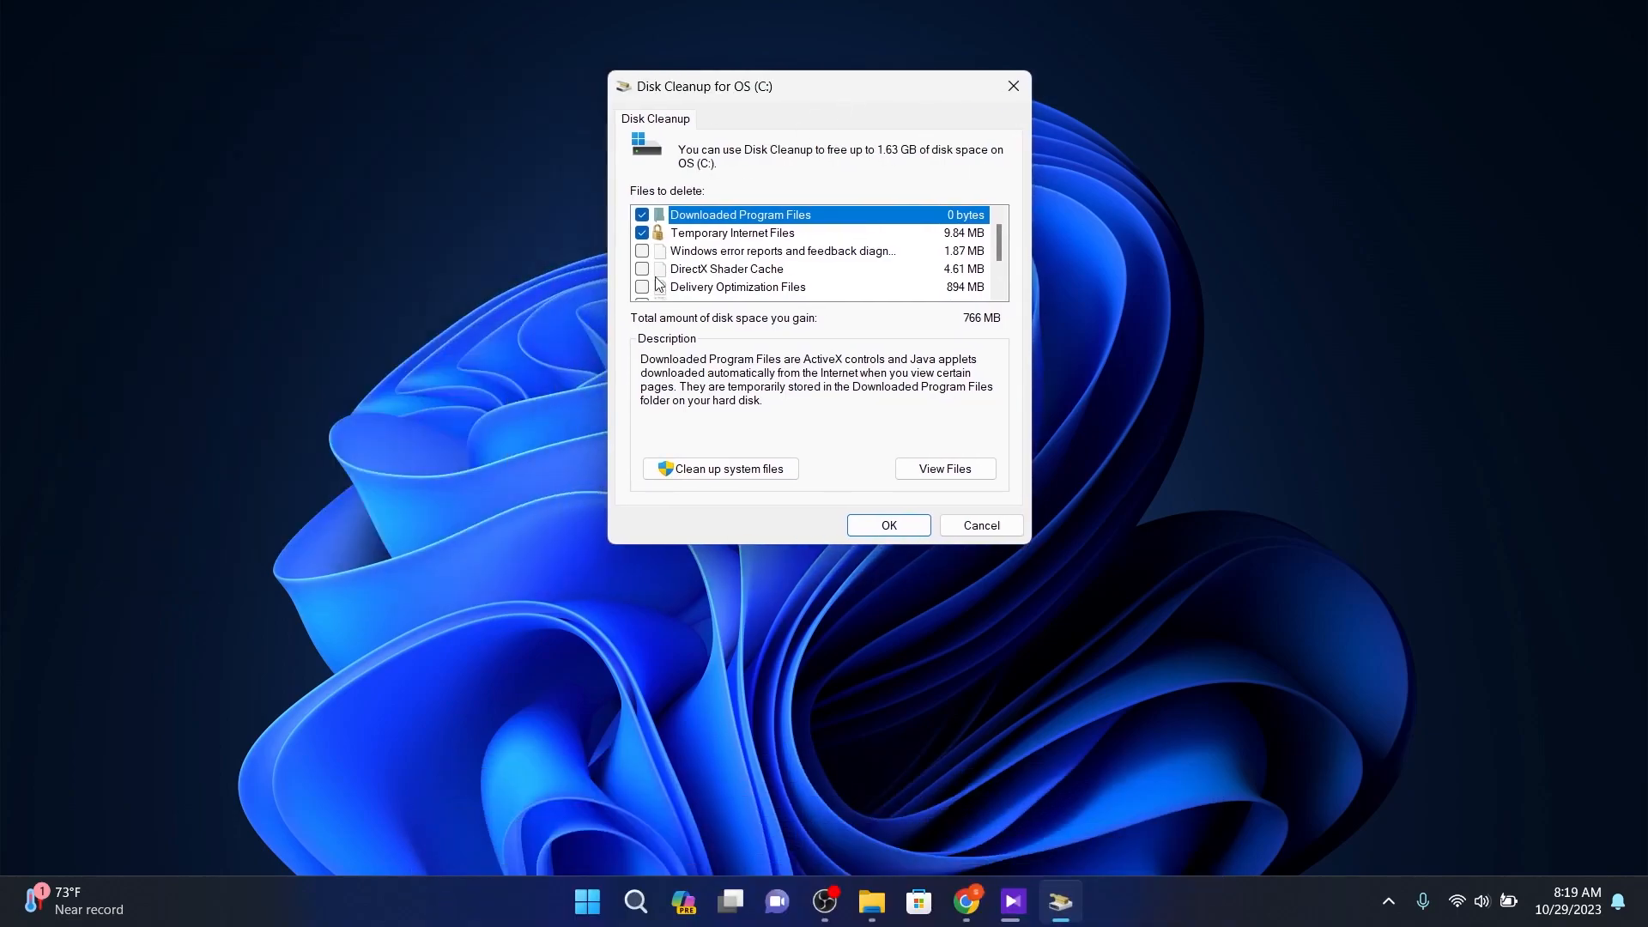
scroll(717, 259, down, 1)
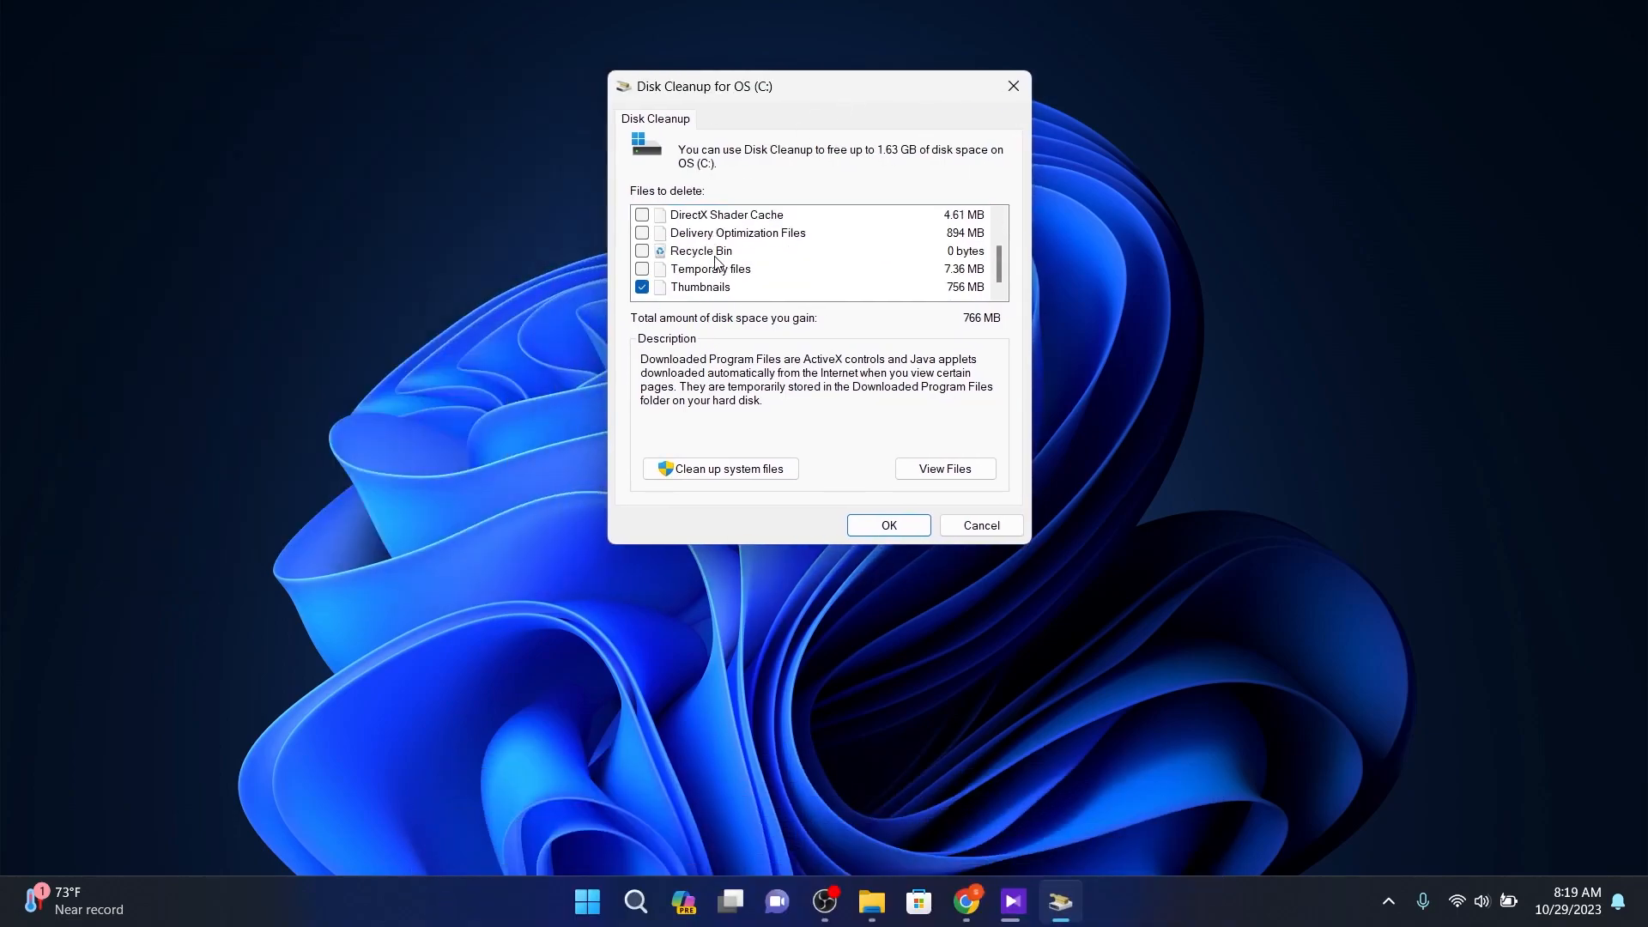
scroll(716, 259, up, 1)
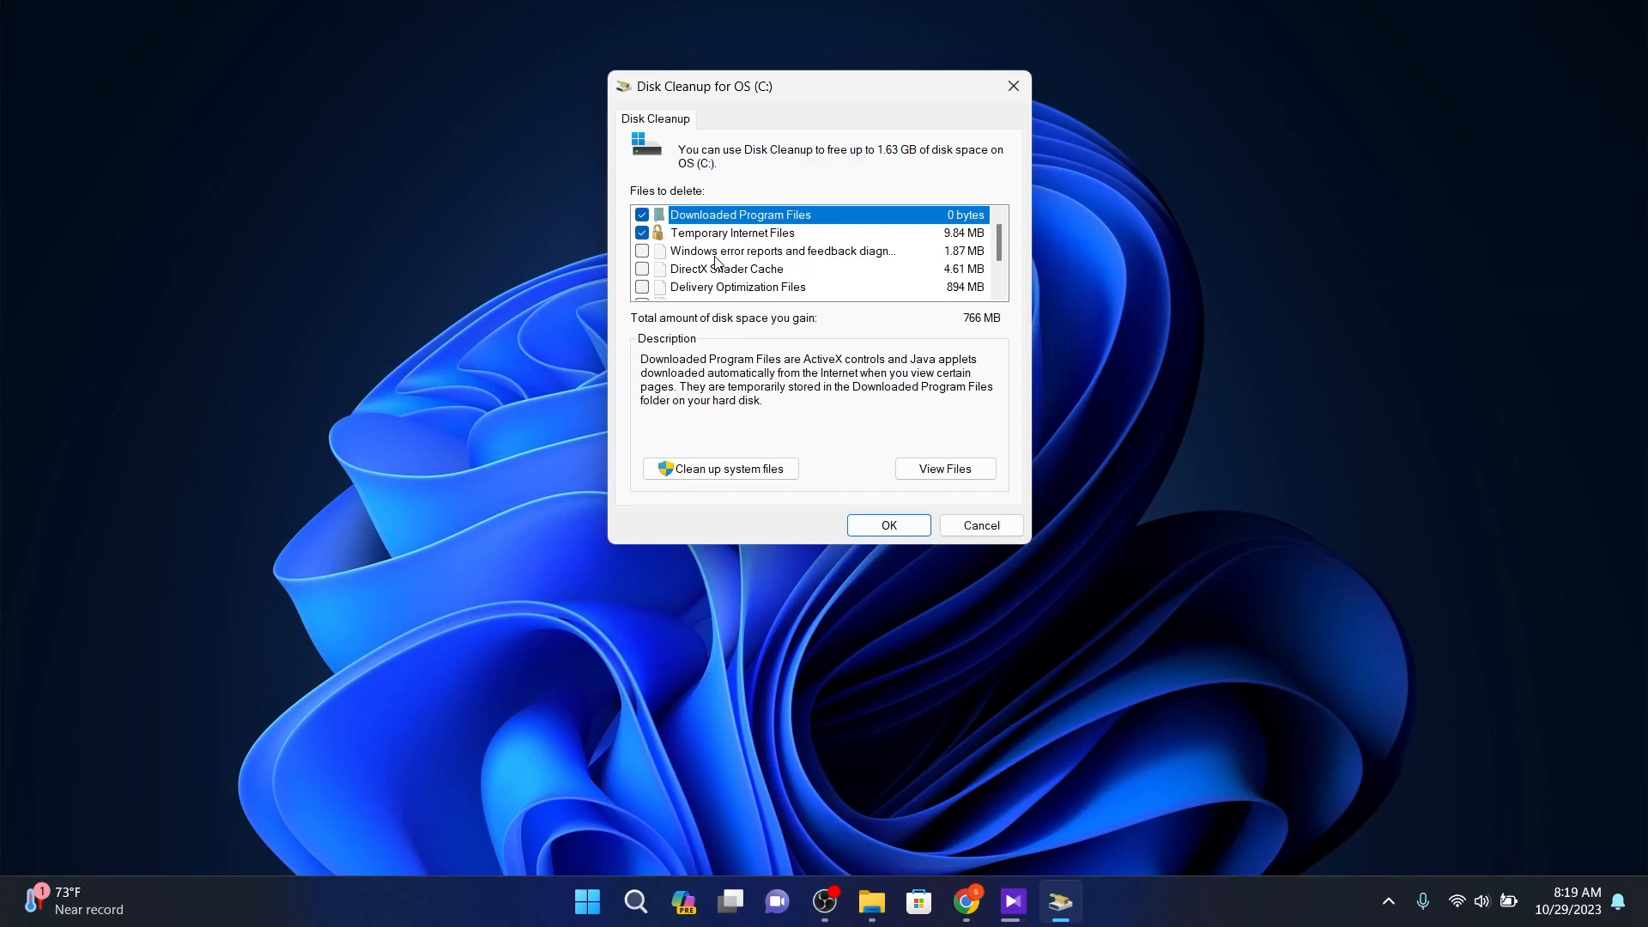
scroll(717, 259, down, 1)
scroll(712, 258, up, 1)
click(683, 256)
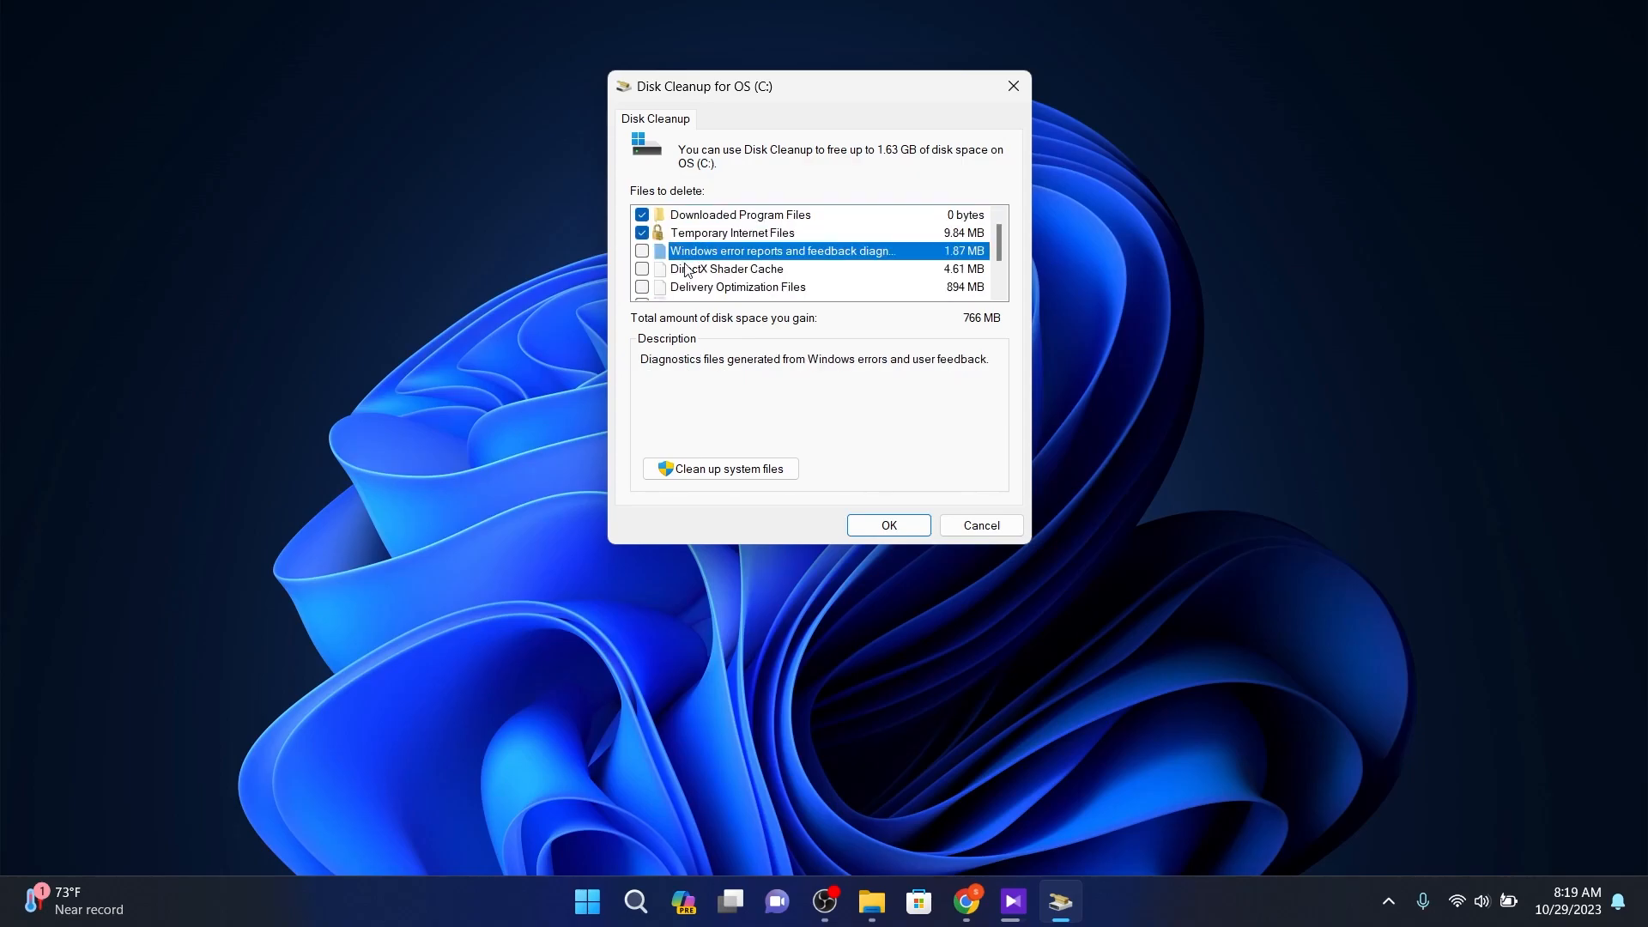
click(683, 269)
click(642, 252)
click(643, 287)
click(643, 270)
scroll(645, 258, down, 1)
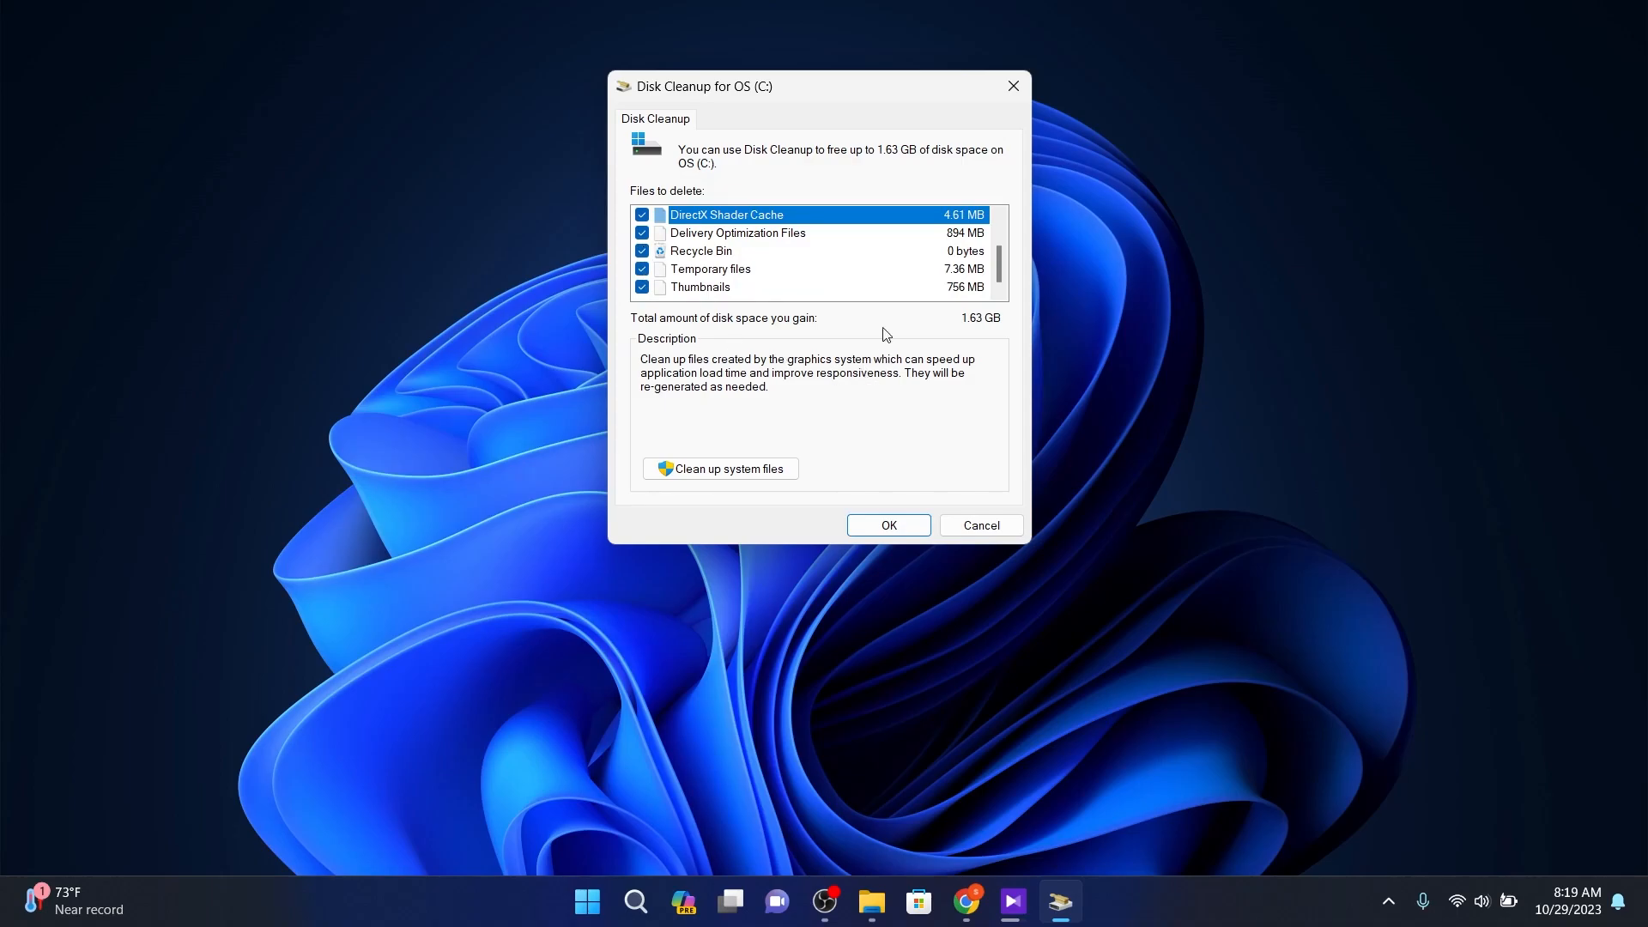
Step: Review the marked file categories and permanently delete those files from the OS (C:) drive
scroll(908, 273, up, 1)
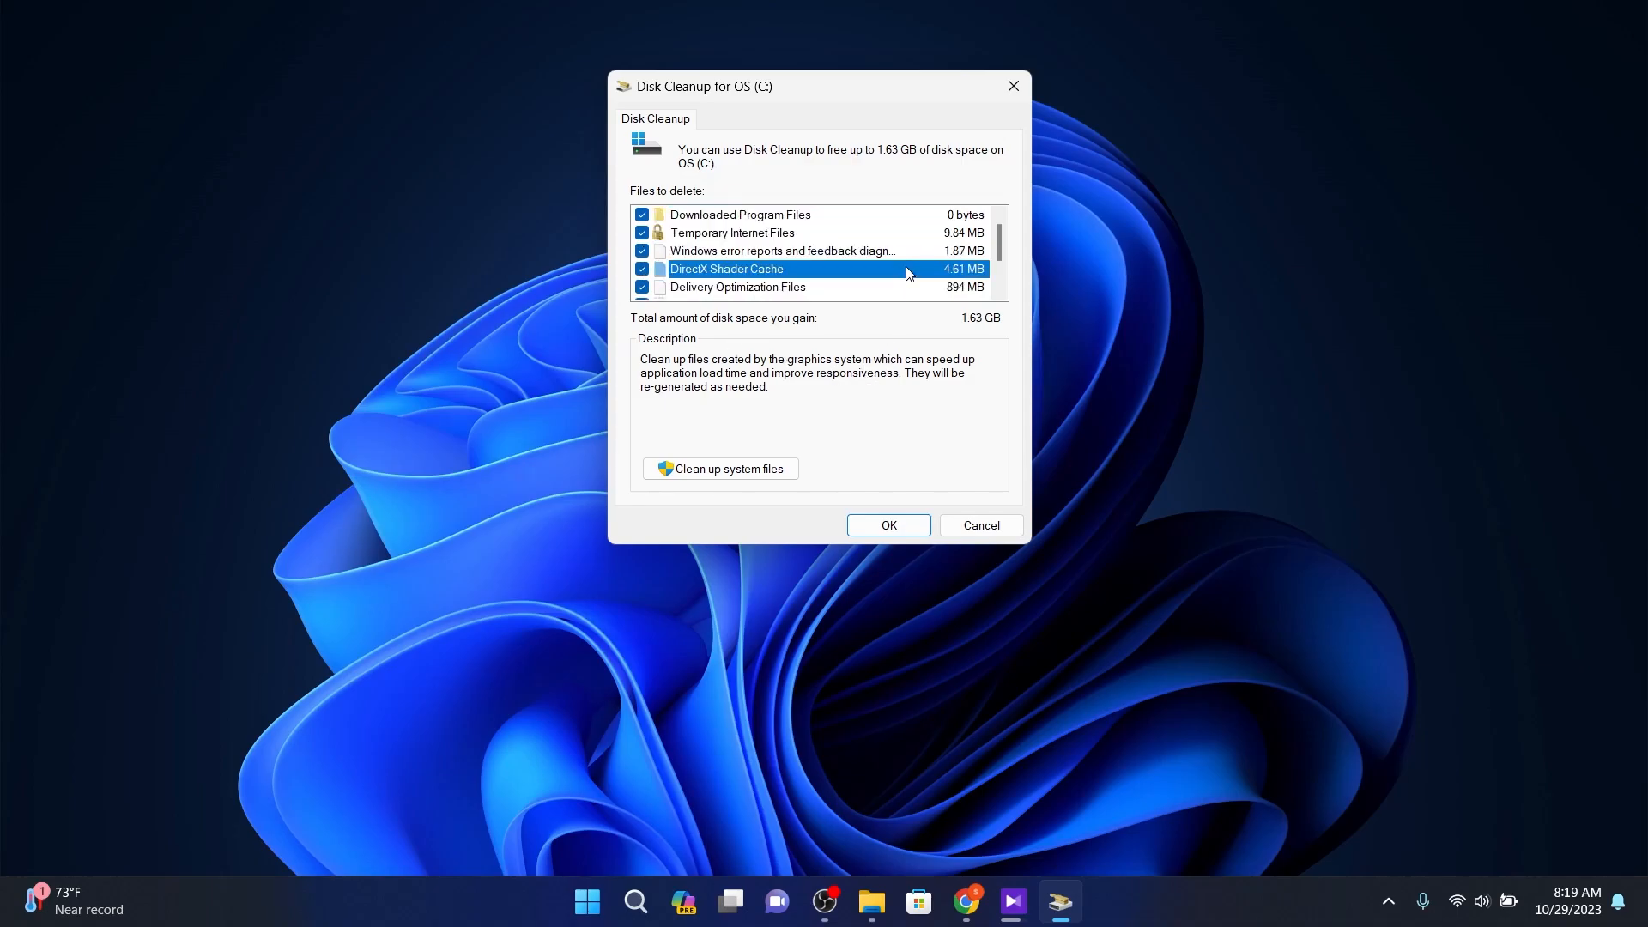
scroll(907, 273, down, 1)
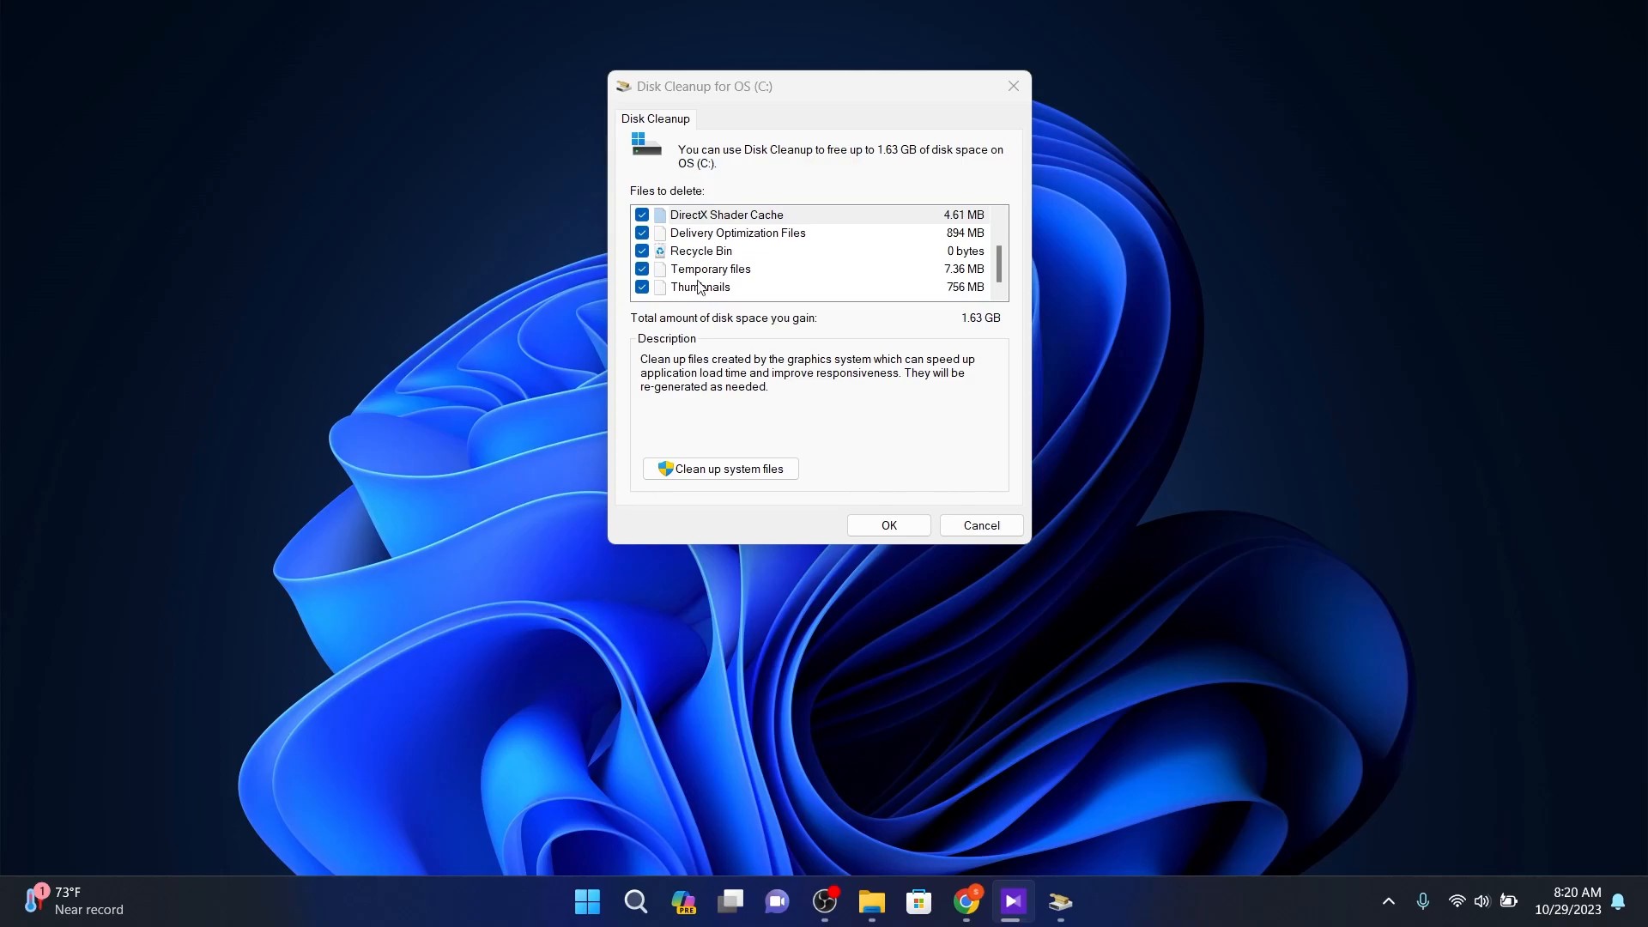
scroll(890, 272, up, 1)
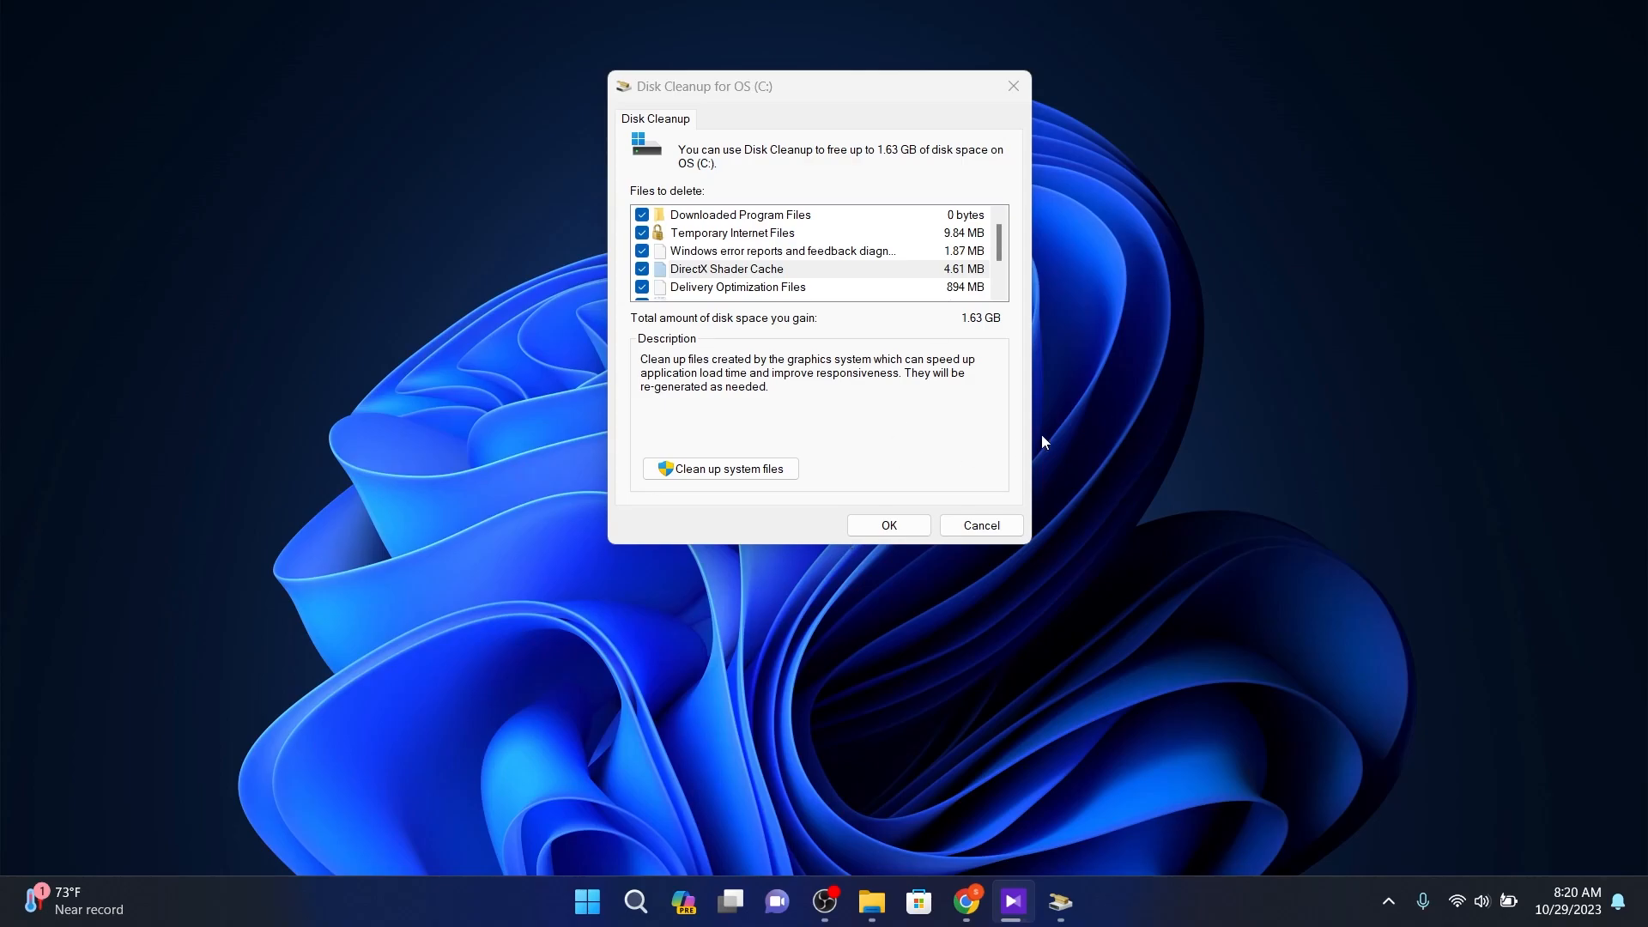
click(862, 523)
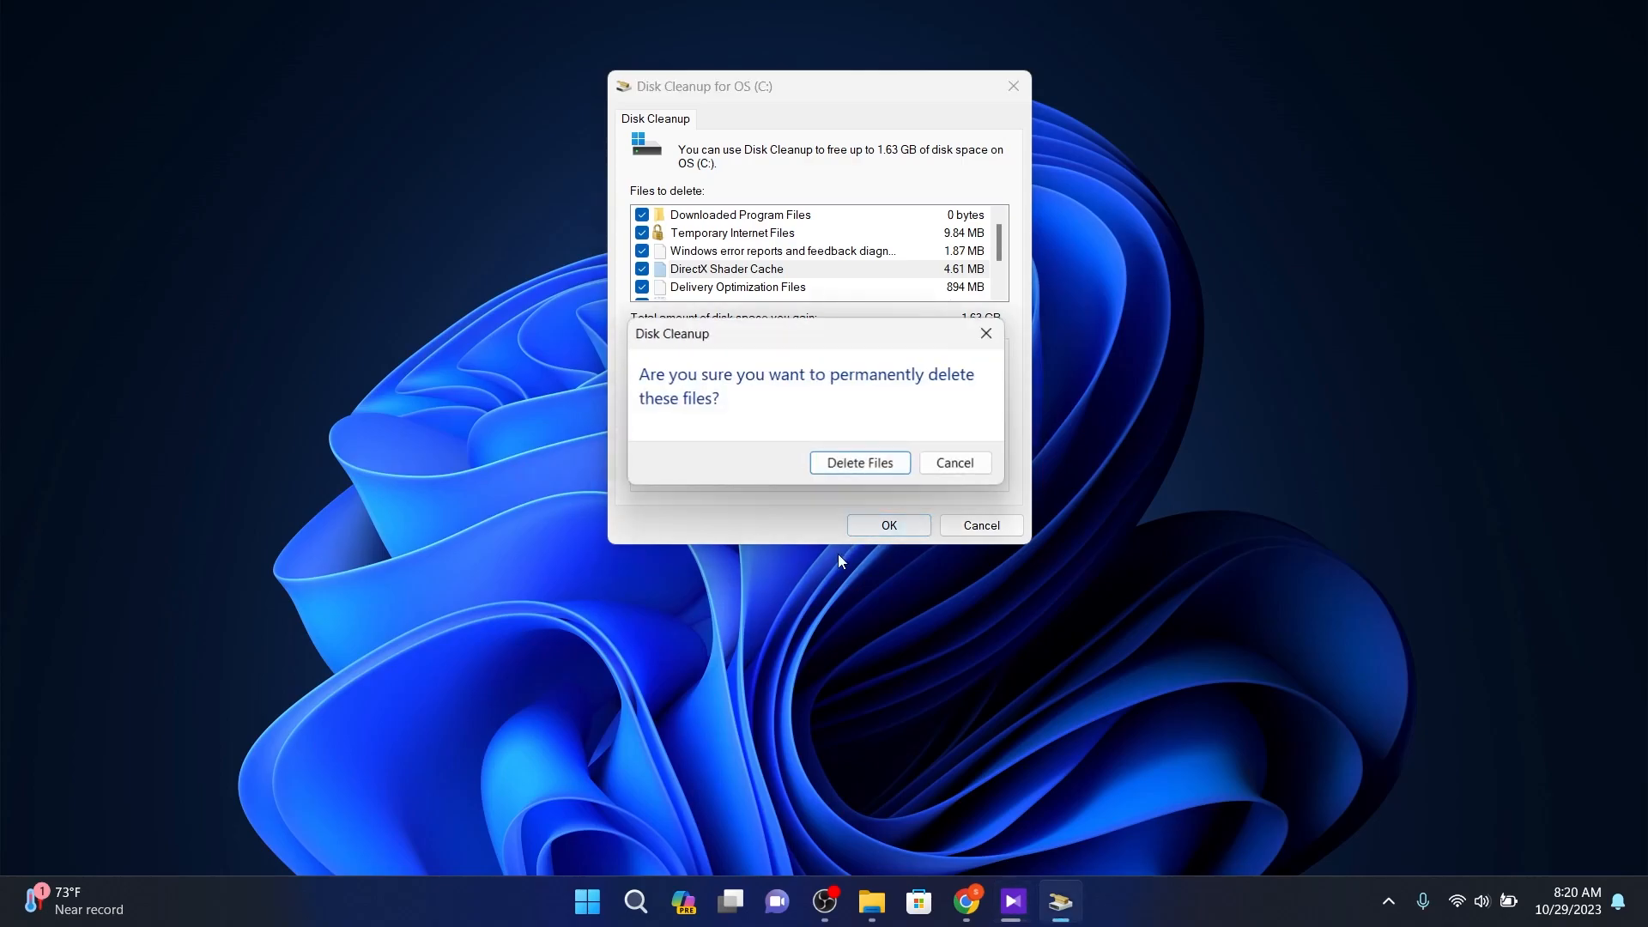
click(880, 469)
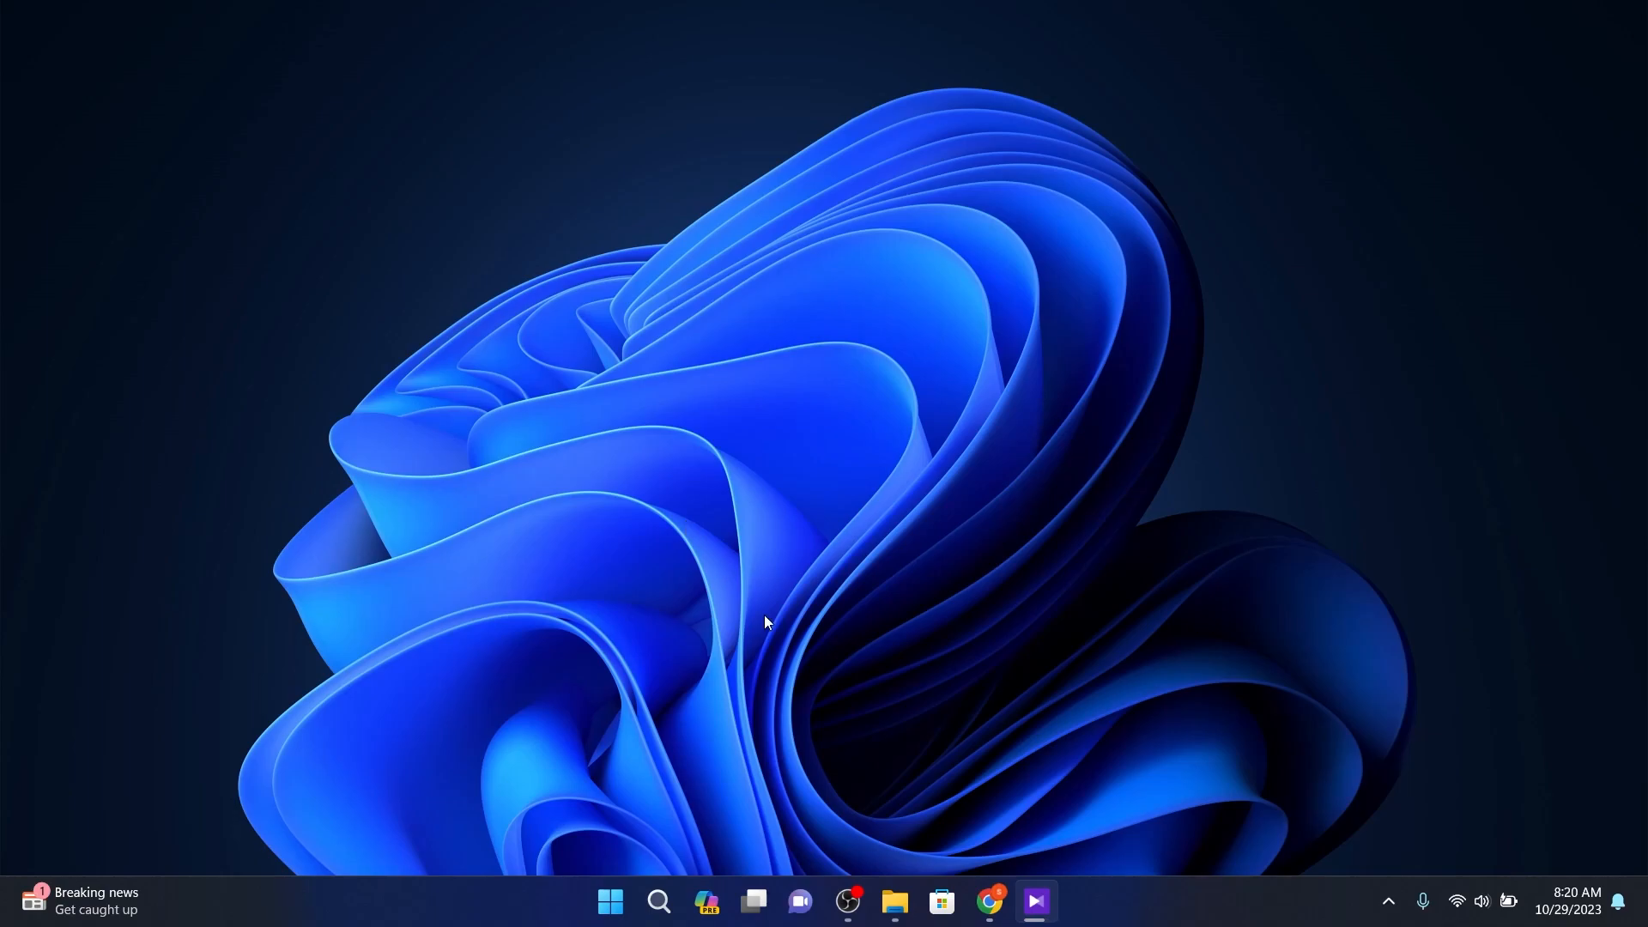
Step: Open Programs and Features by running the appwiz.cpl command from the Run dialog
key(super+x)
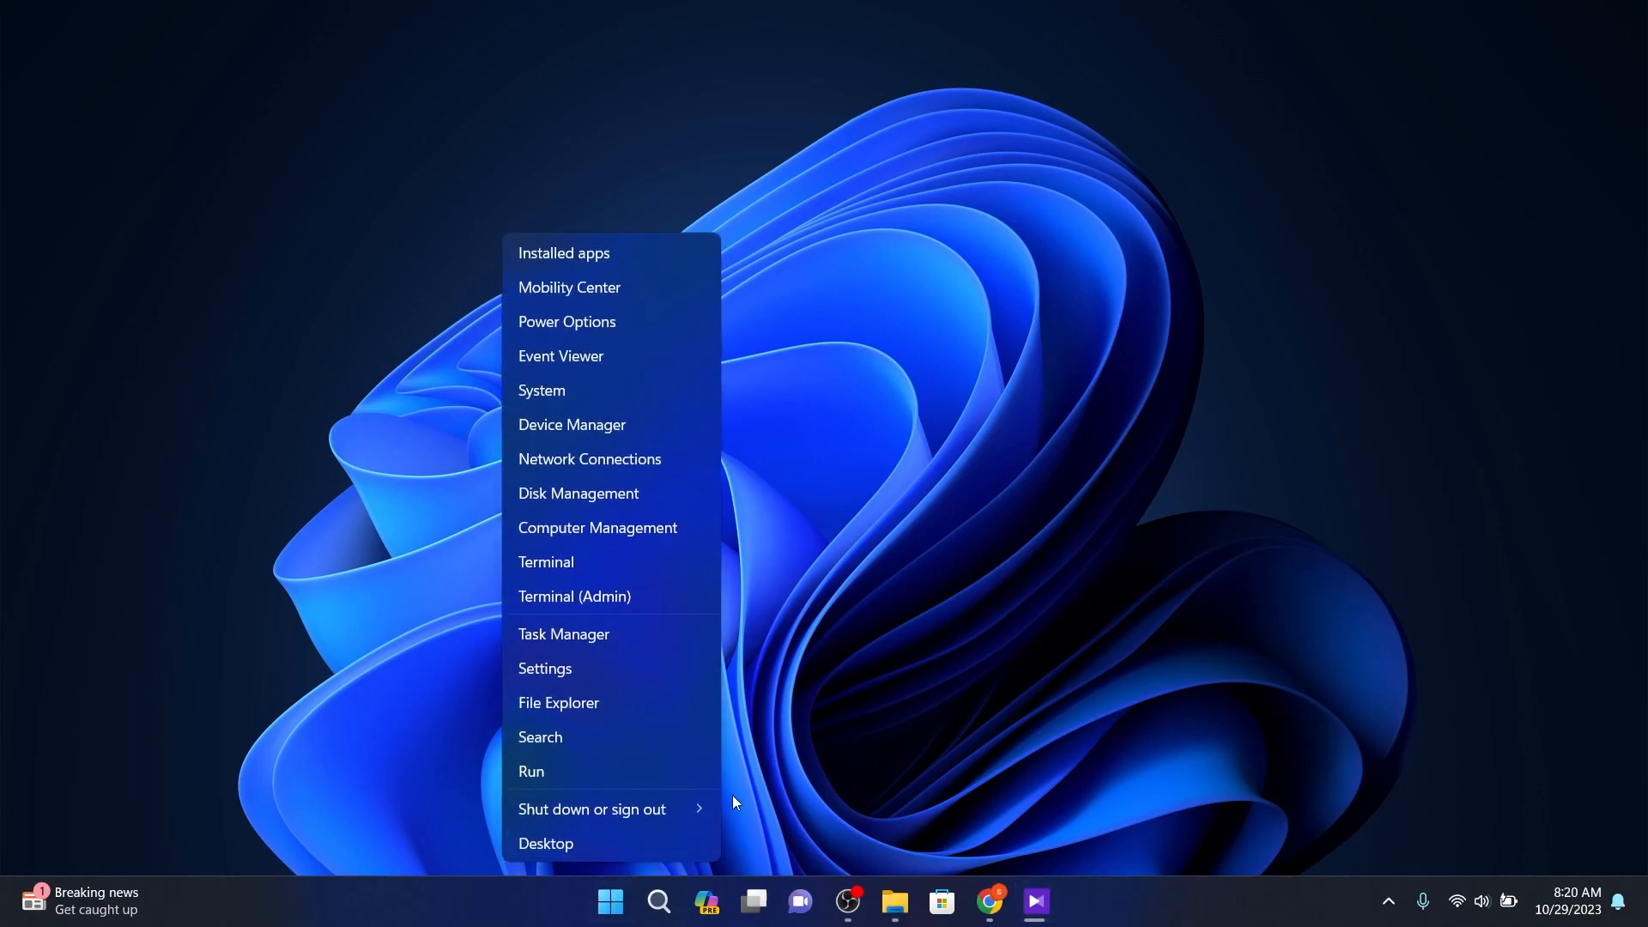
click(612, 768)
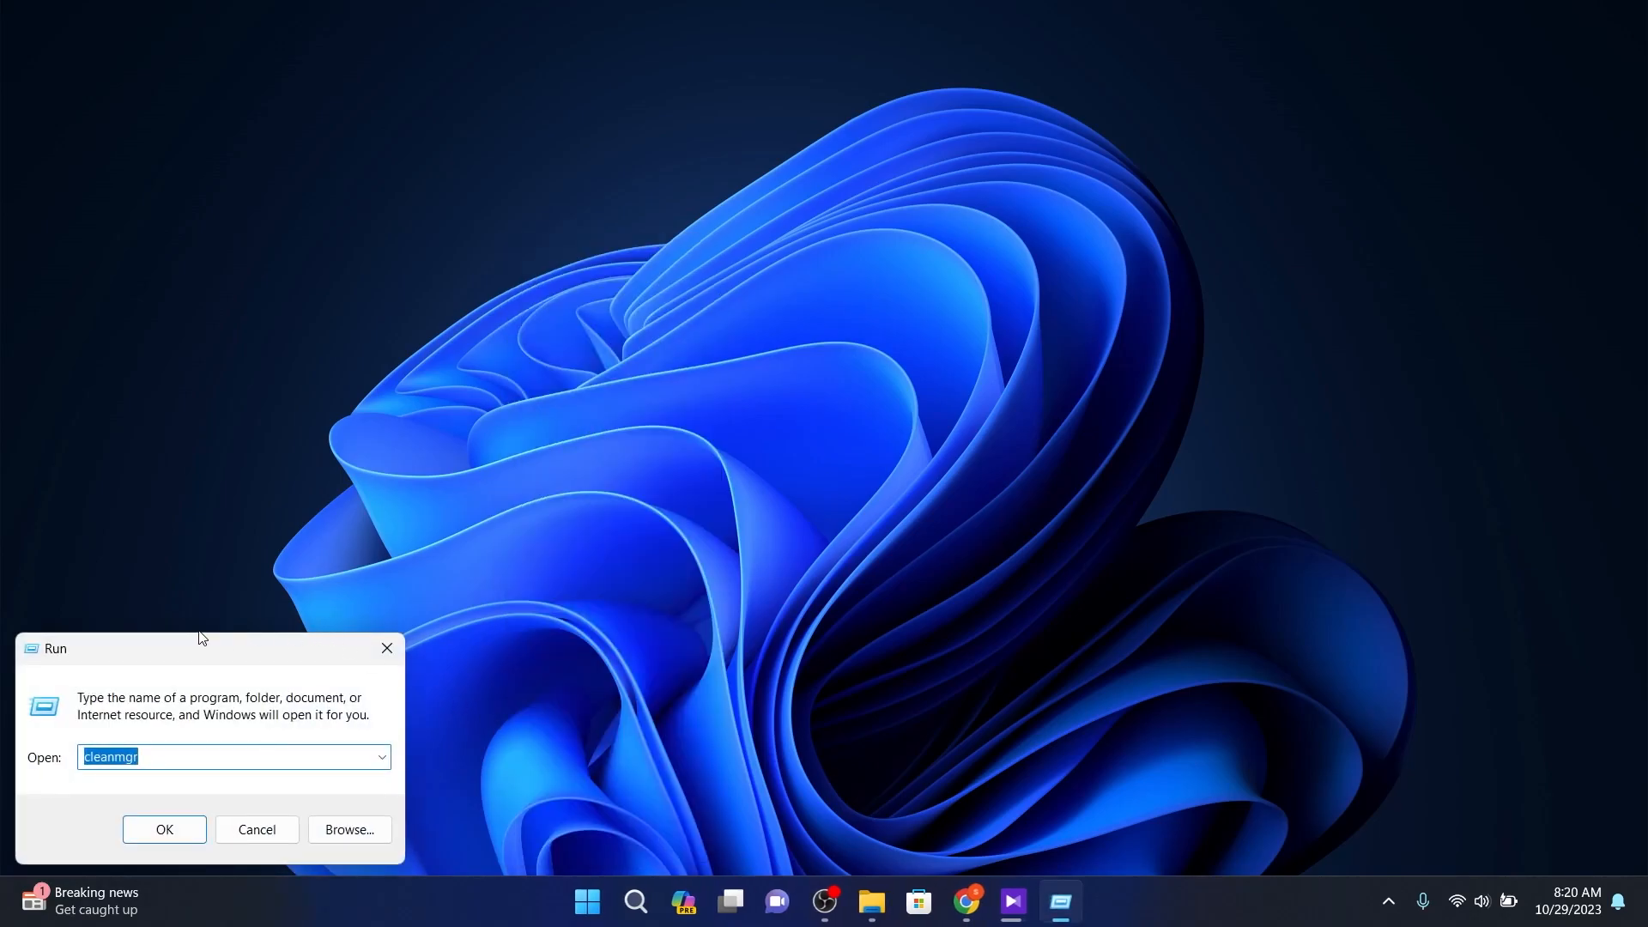
drag(222, 647, 1087, 236)
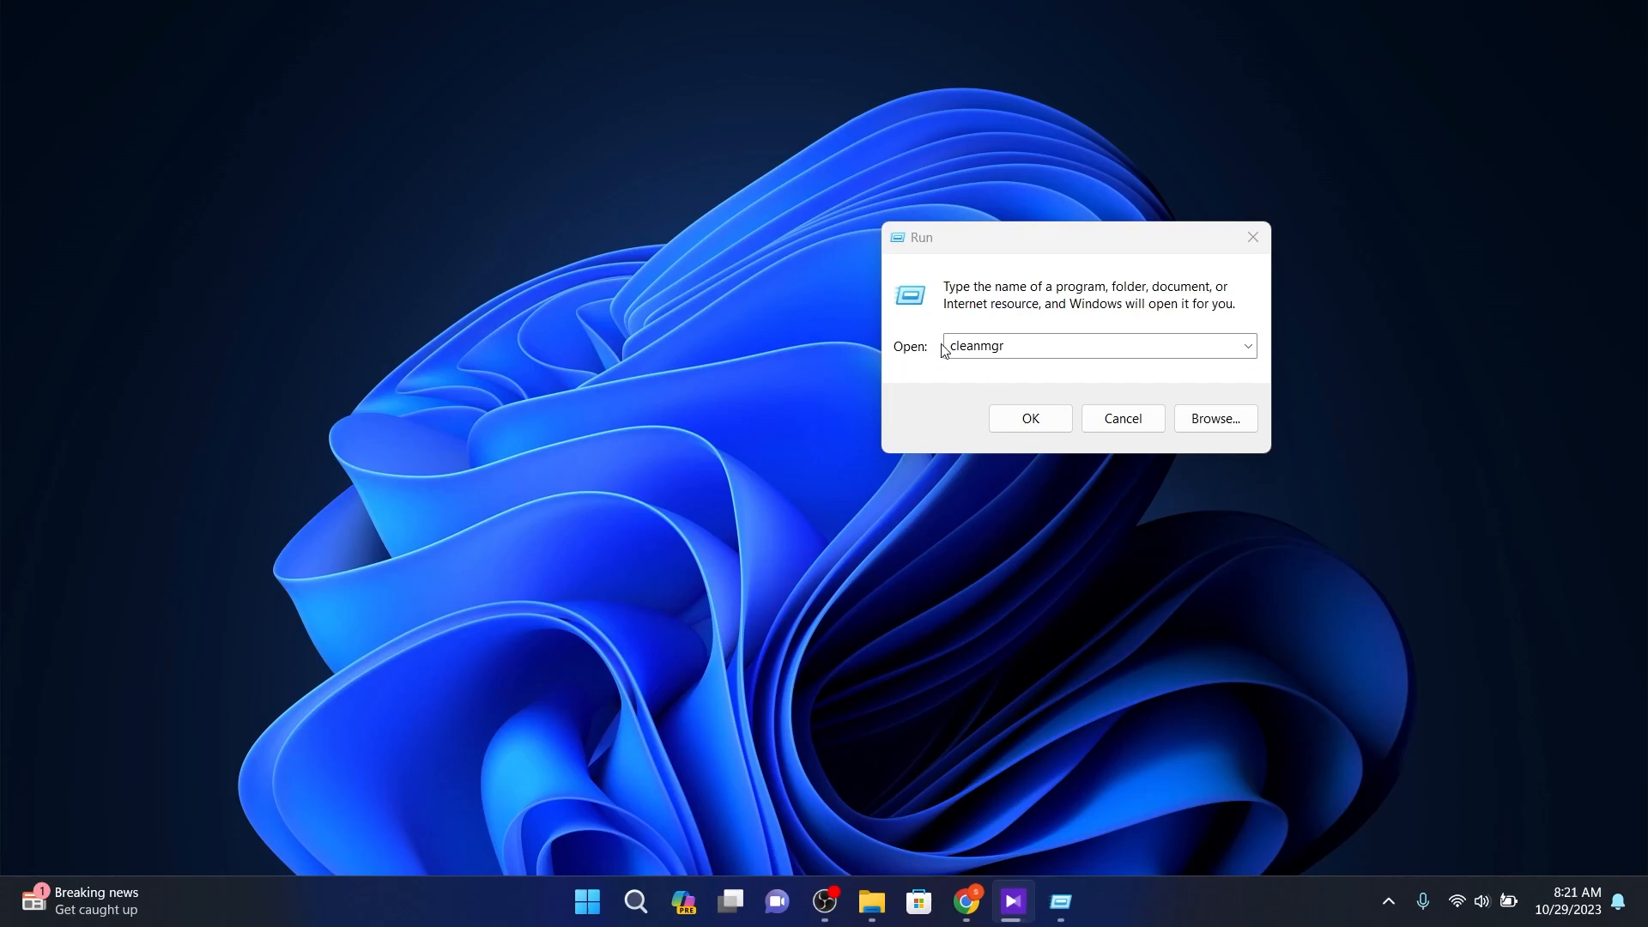
drag(1044, 249, 777, 298)
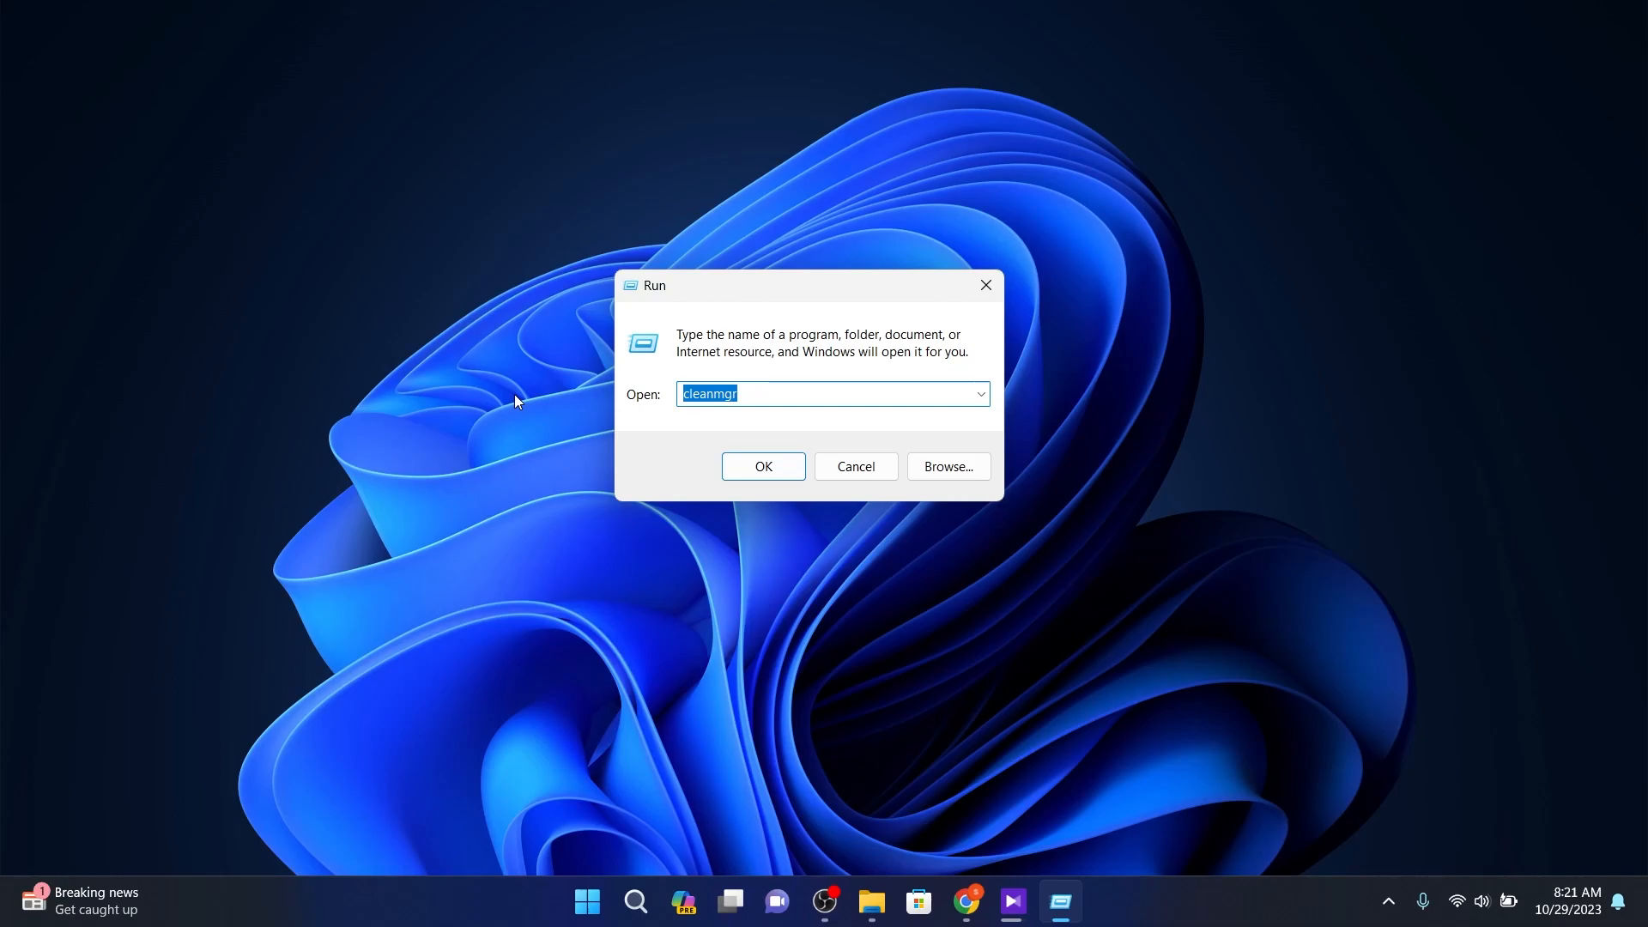
text(ap)
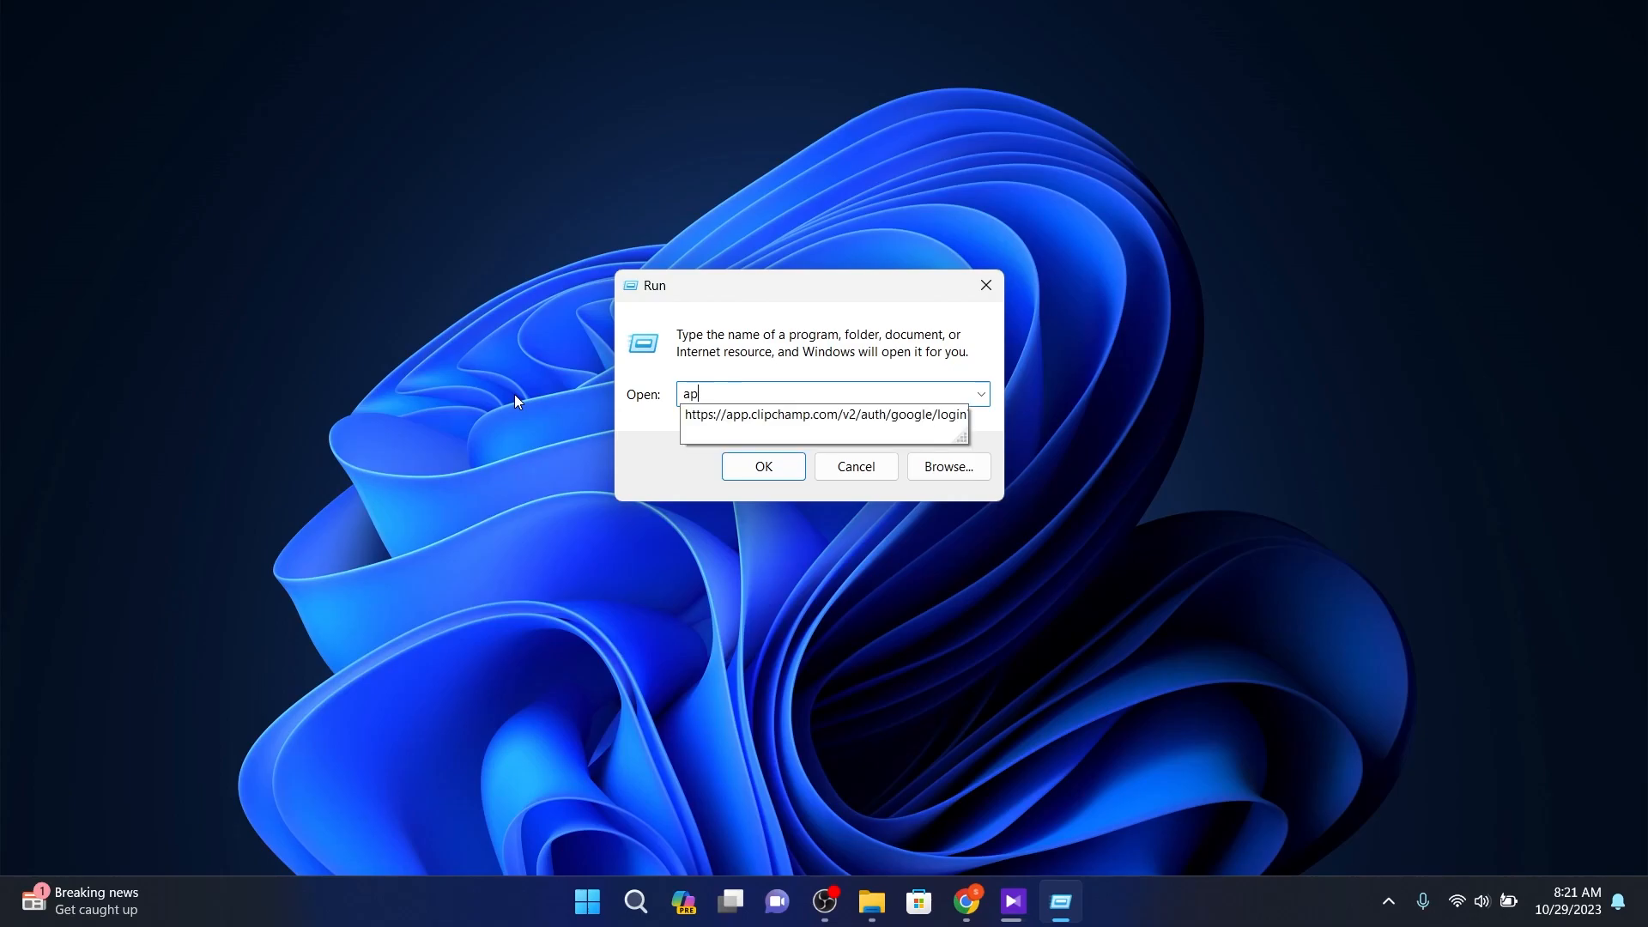
text(pwiz)
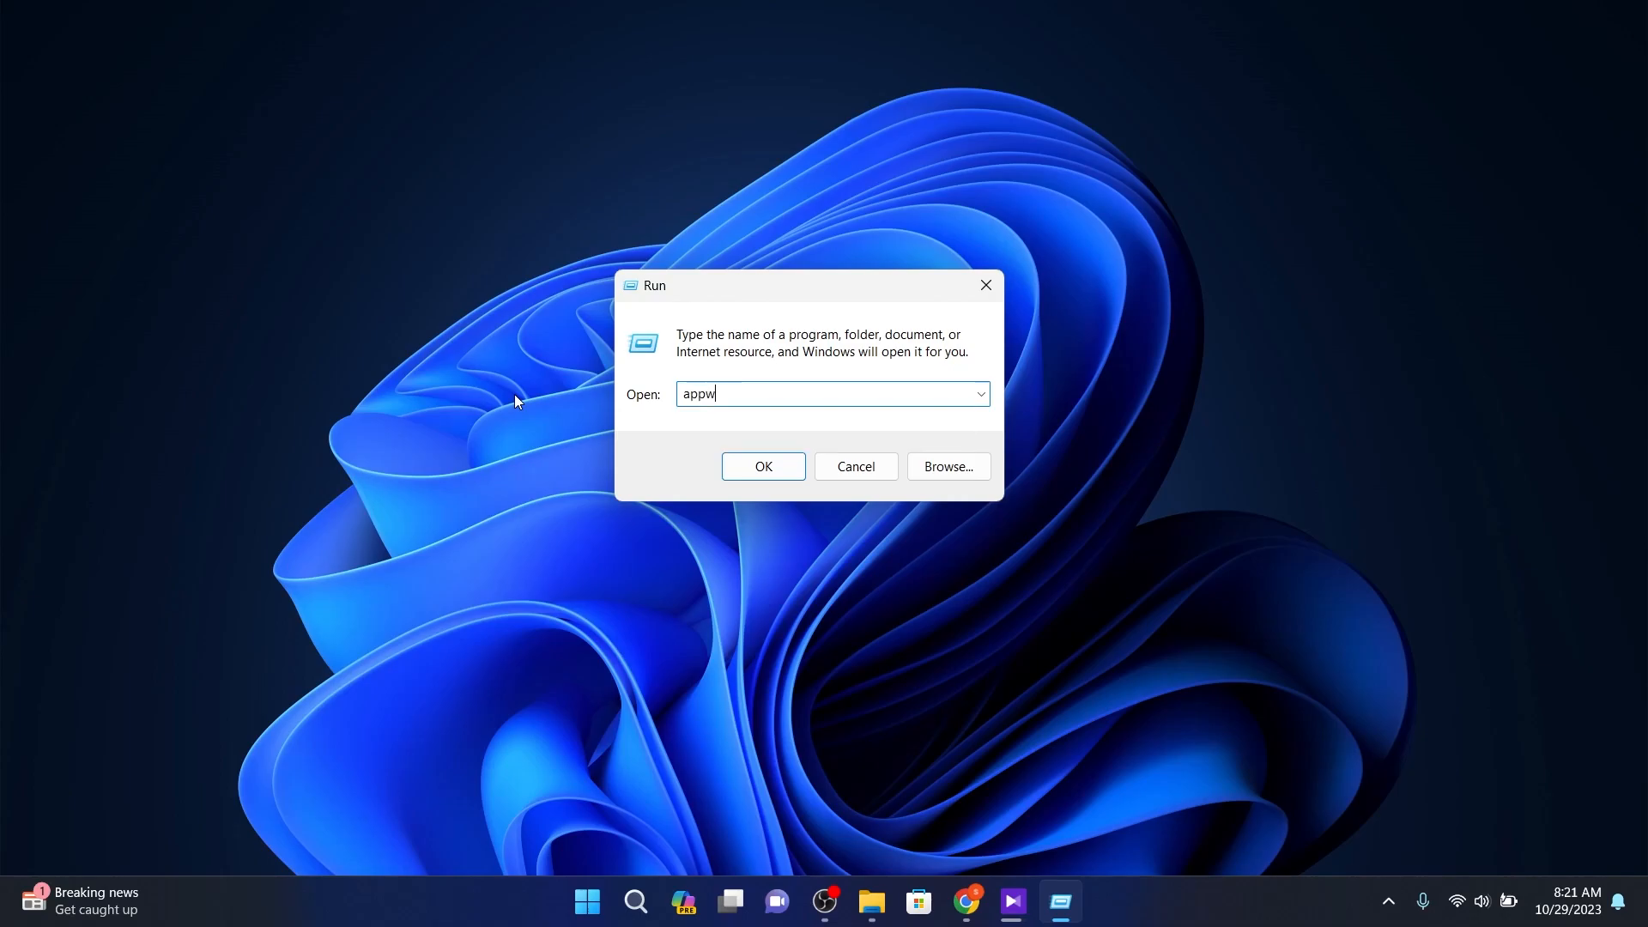
text(.cpl)
key(Return)
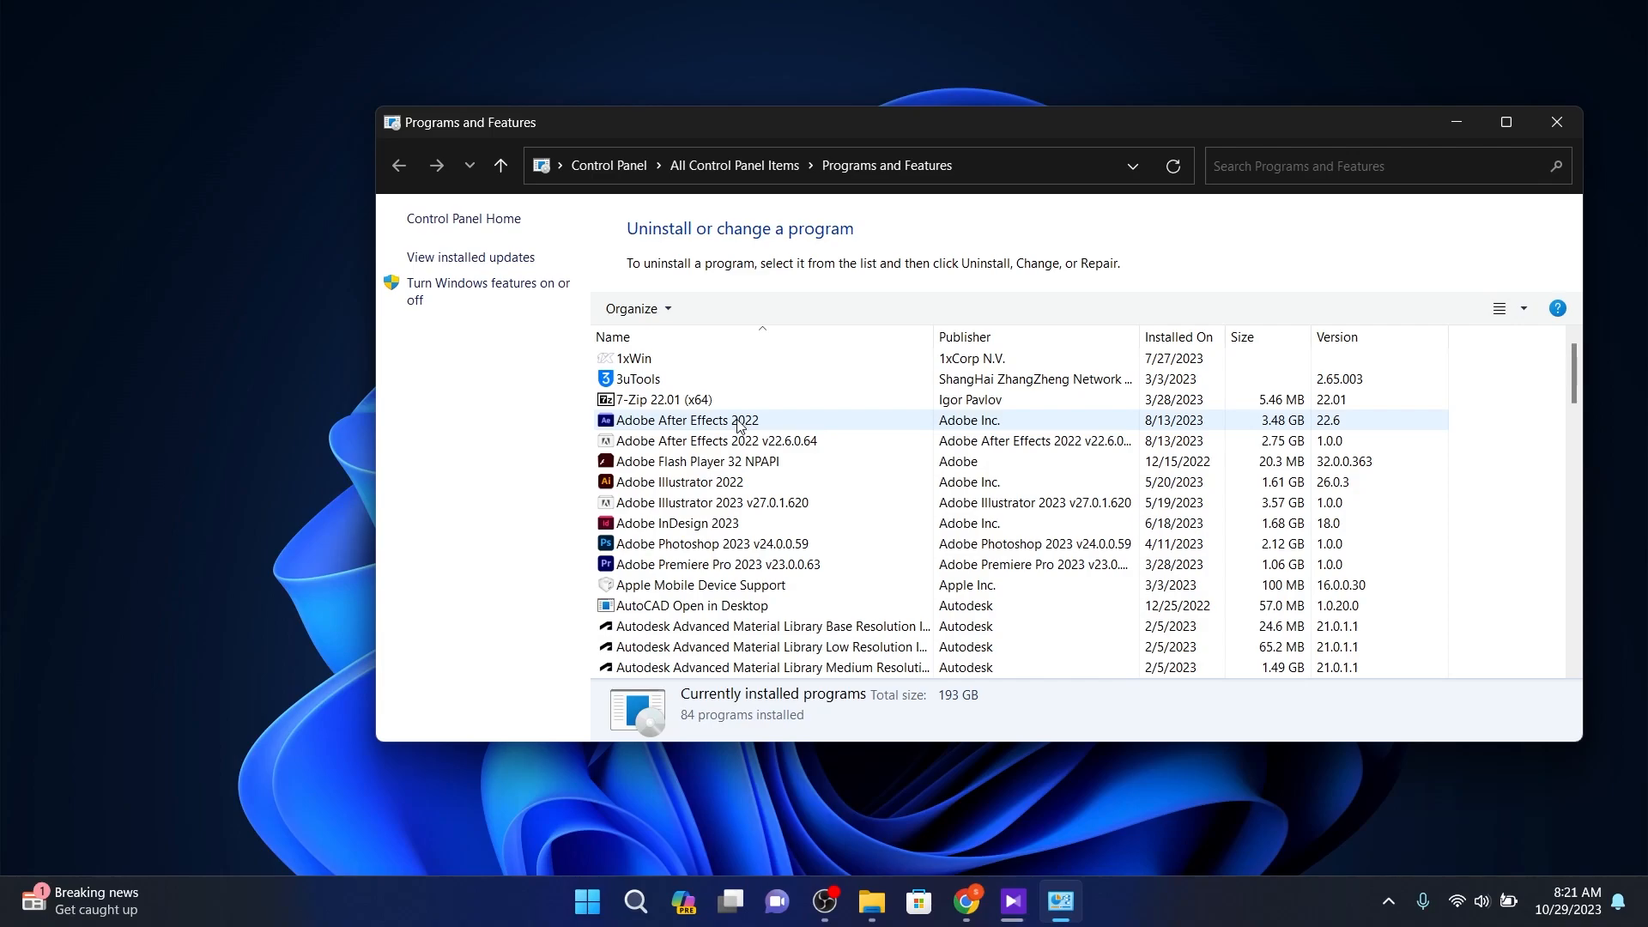
Step: Look through the installed programs for unneeded ones, select 3uTools, and close Programs and Features
scroll(1052, 439, down, 2)
scroll(1049, 453, up, 1)
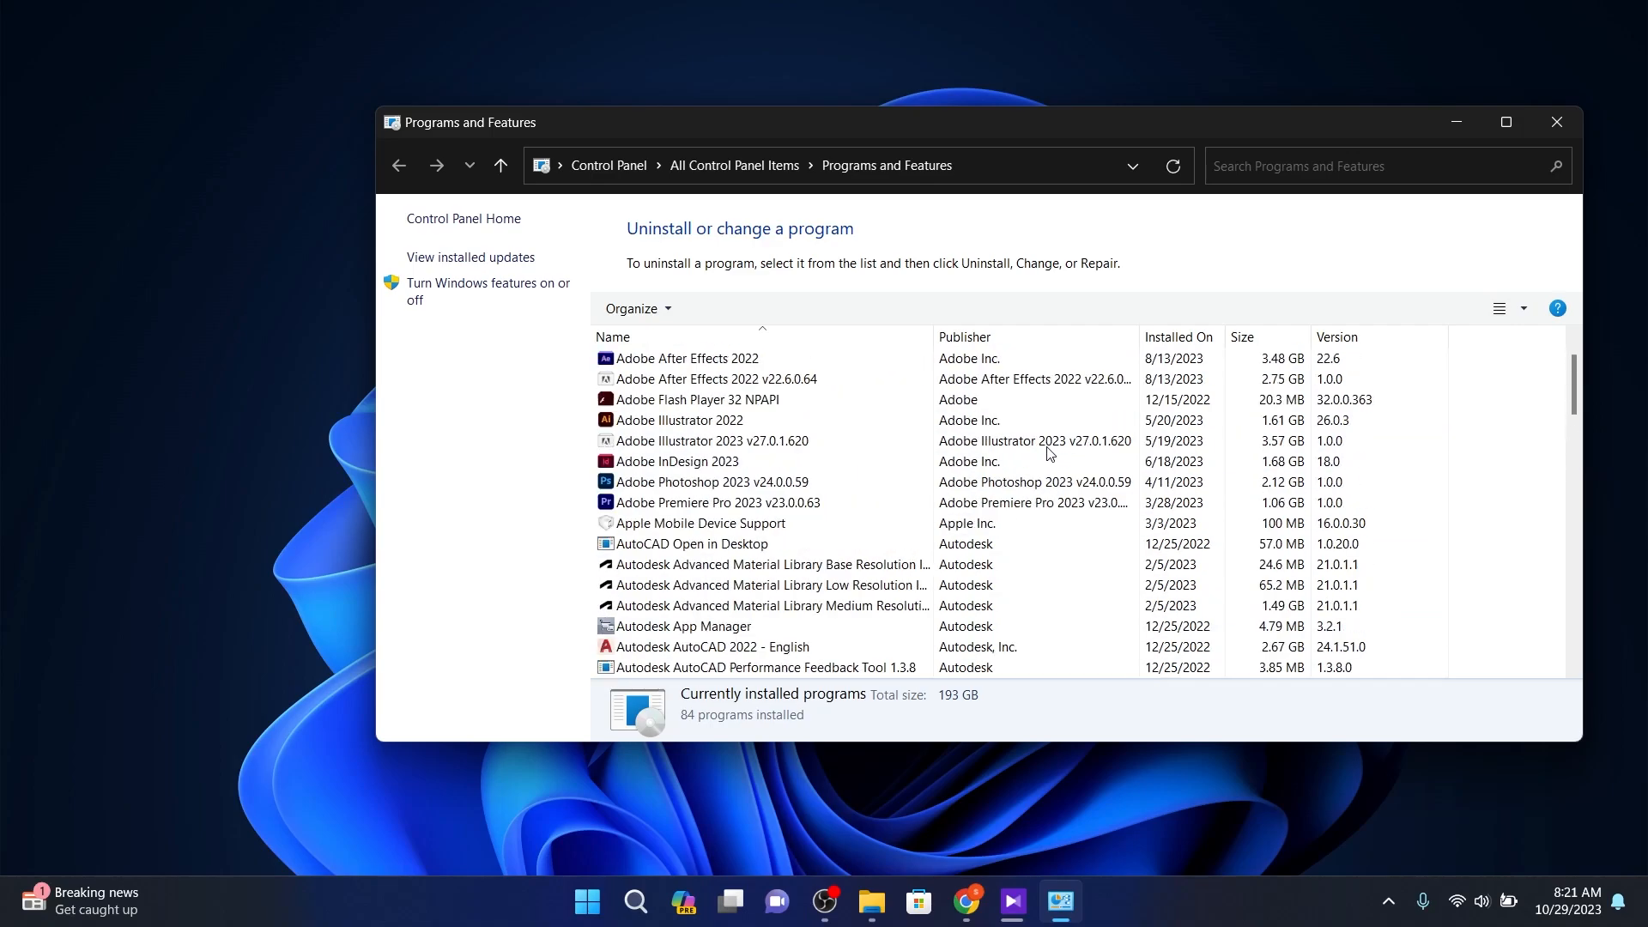
scroll(1050, 453, up, 1)
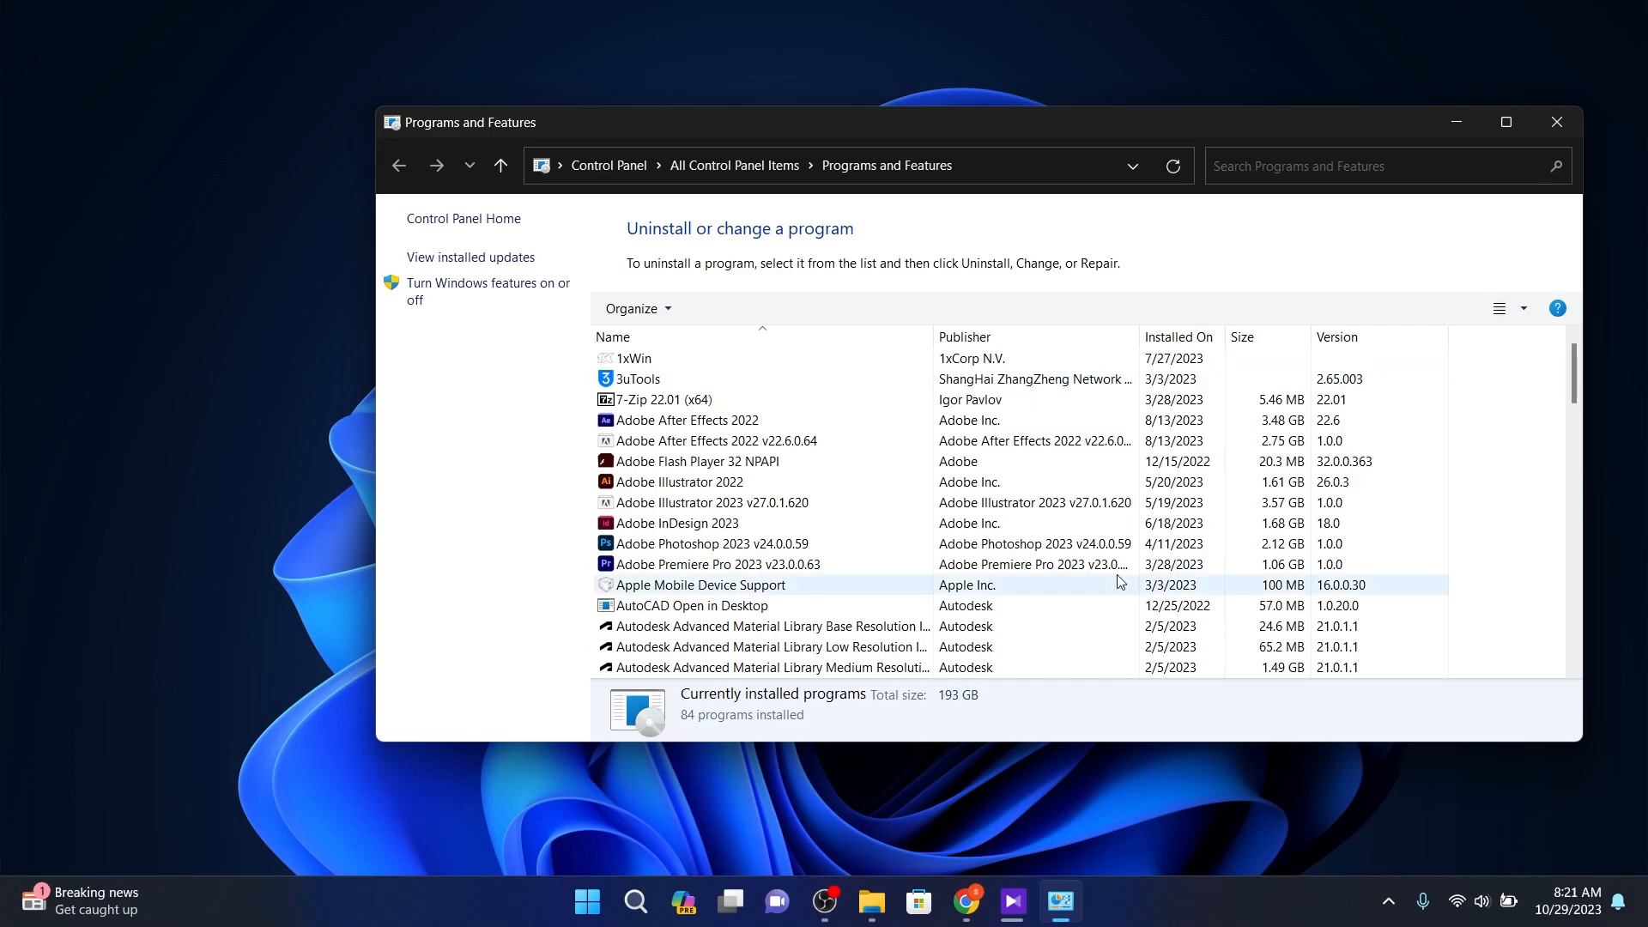
click(645, 382)
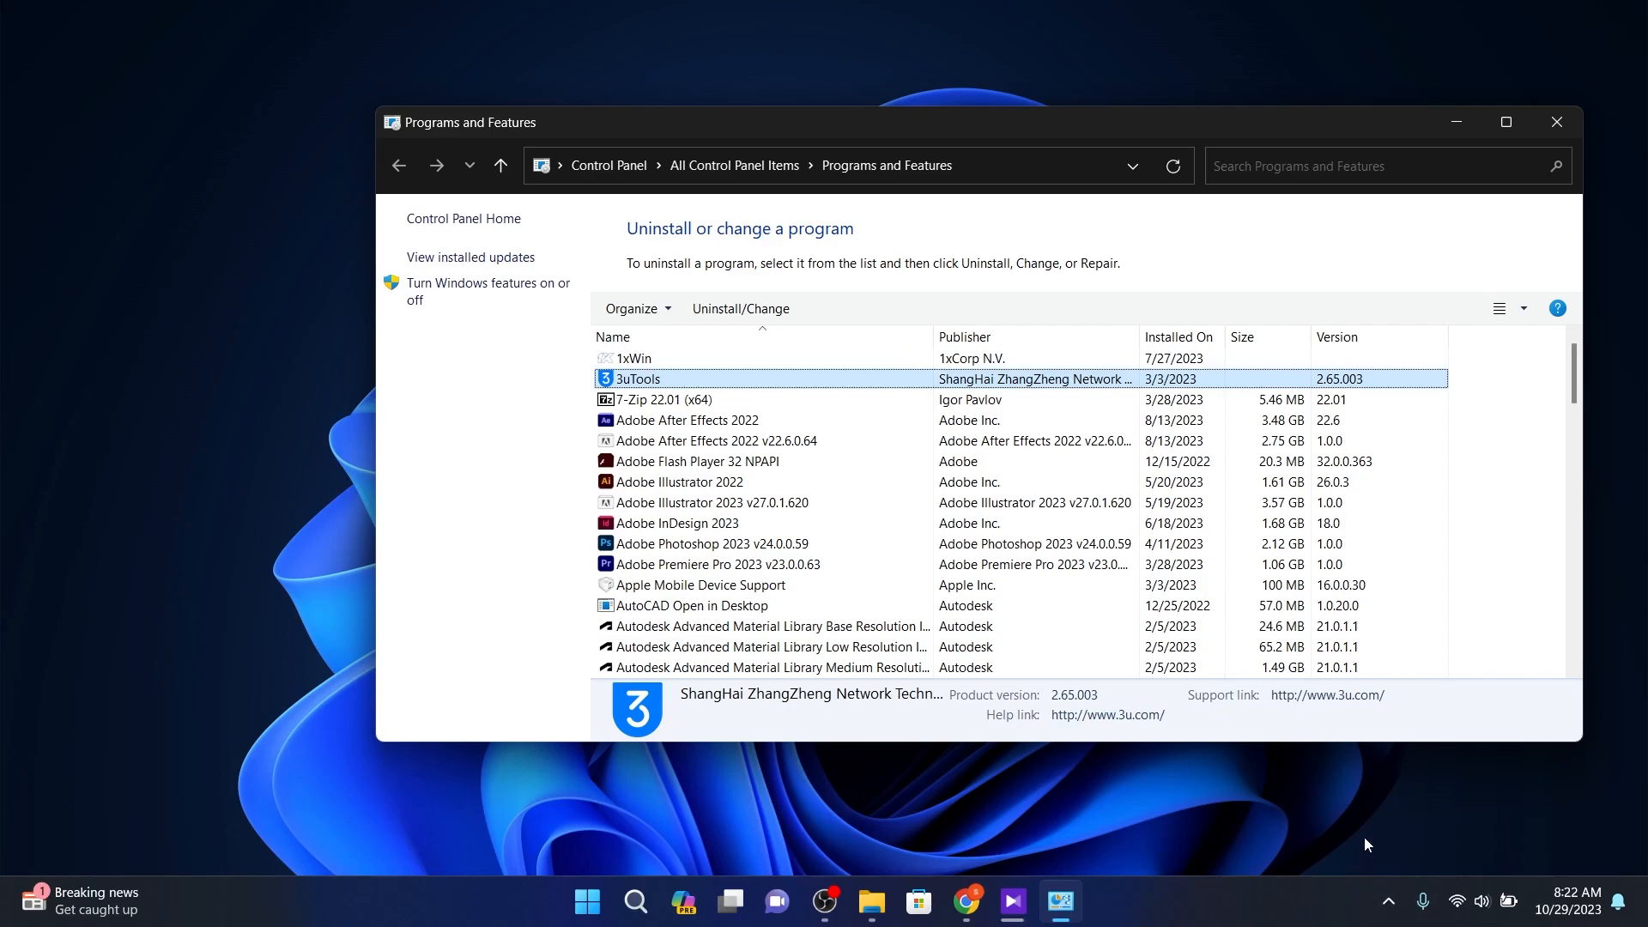
click(1558, 126)
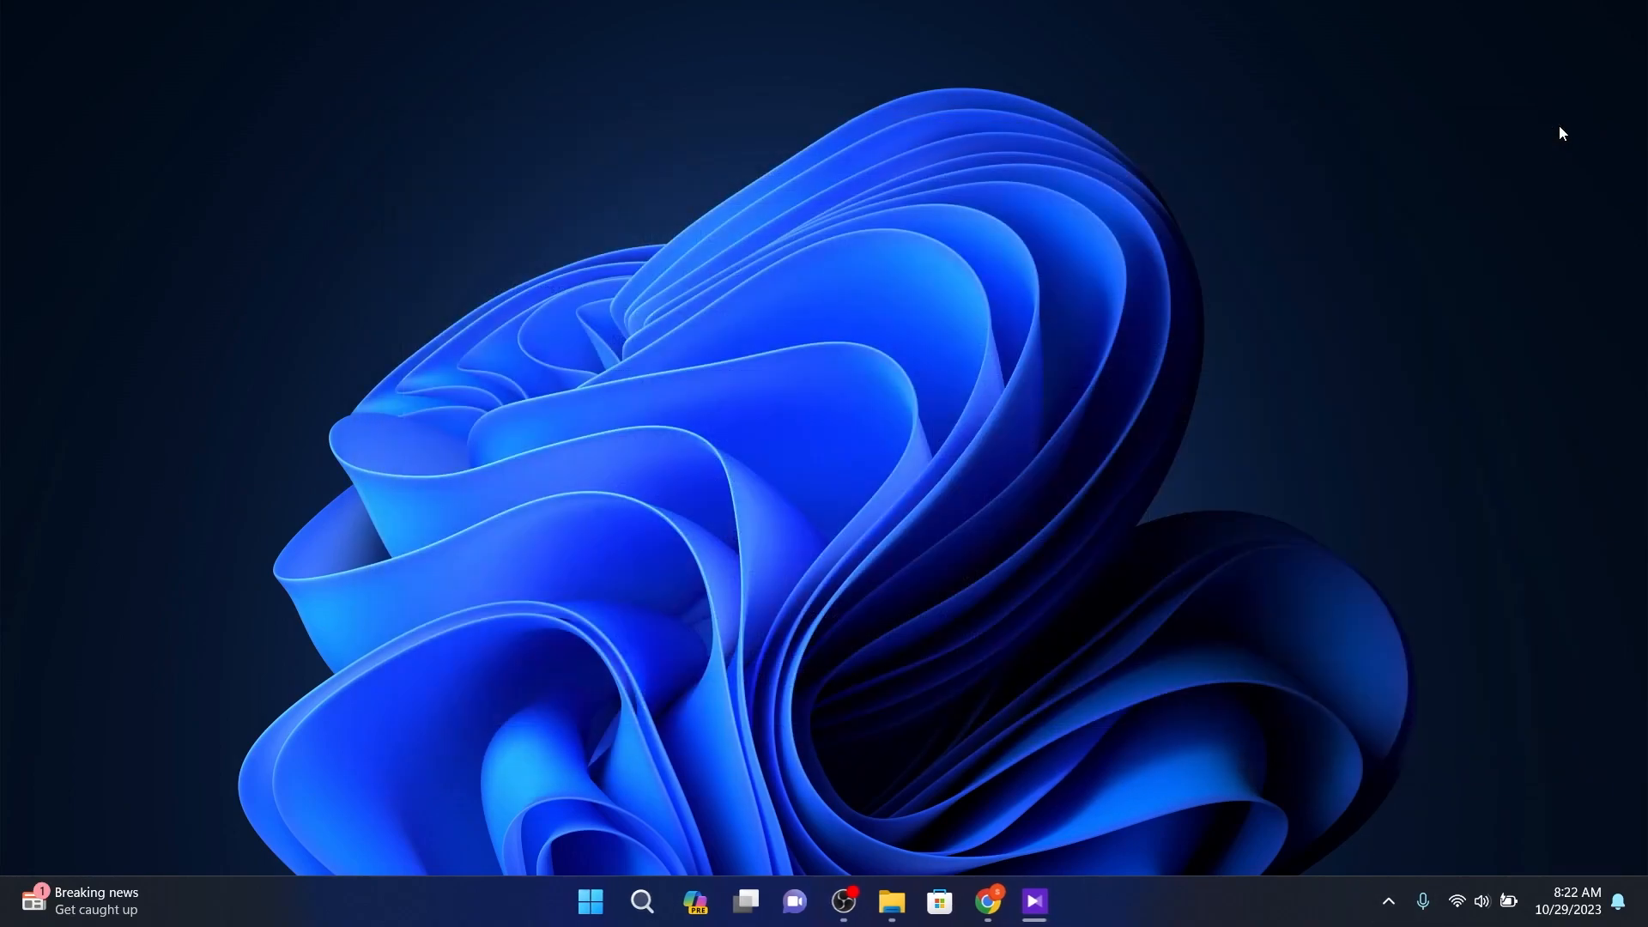
Step: Search Windows for the Windows Update settings, open them to check the update status, and close Settings
click(611, 902)
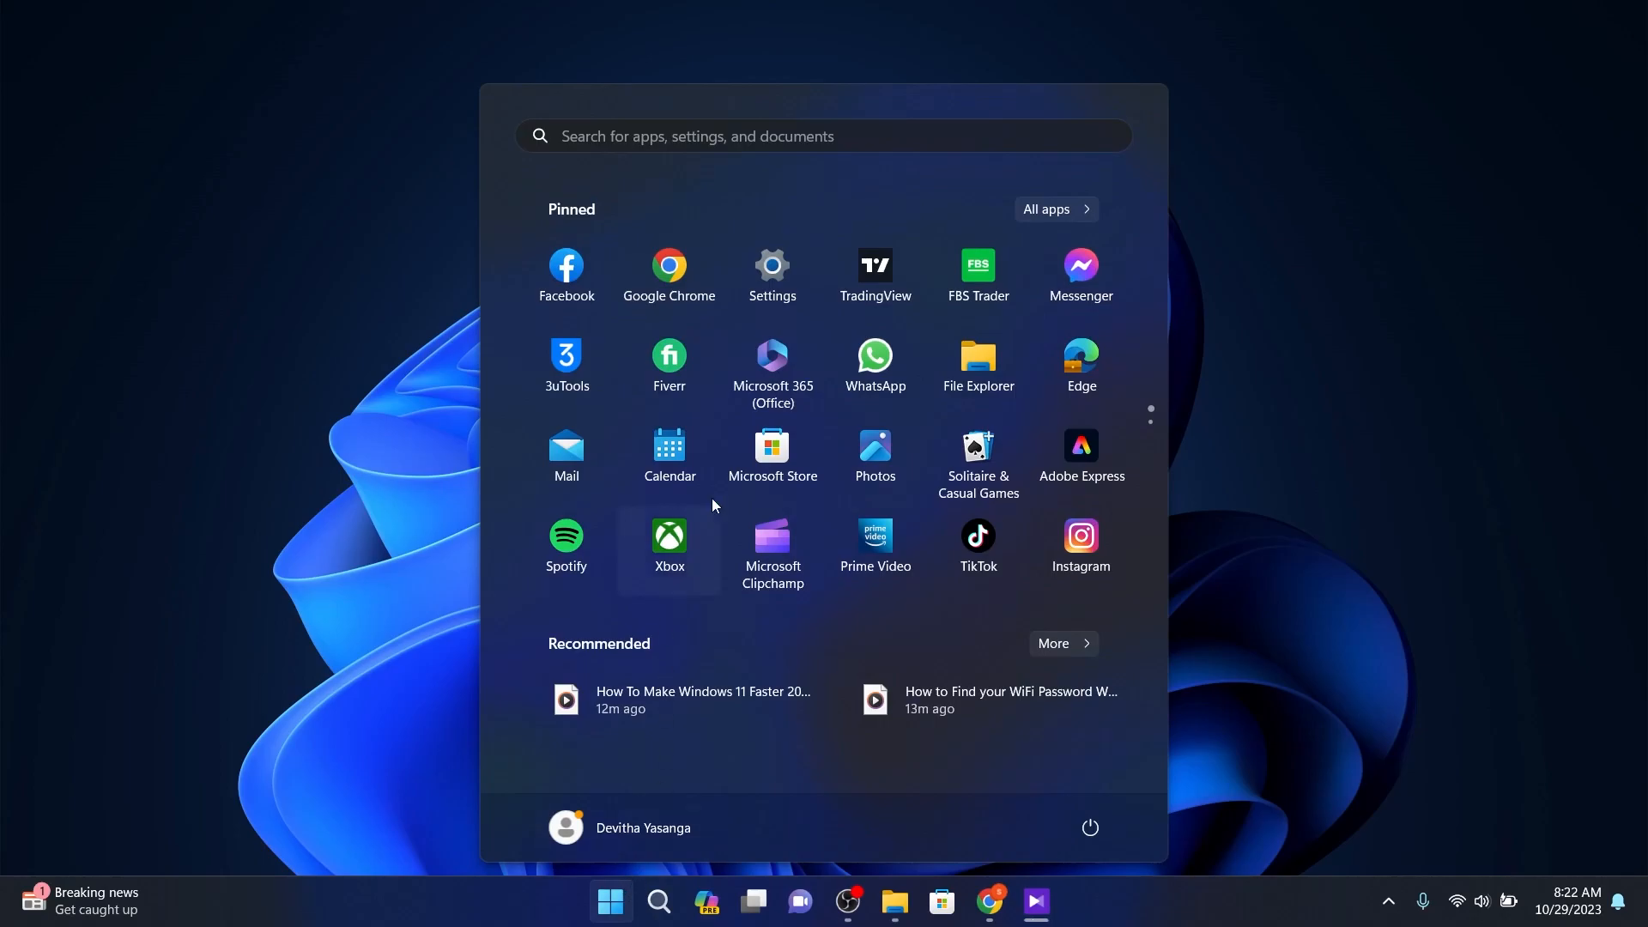
click(745, 133)
text(windows)
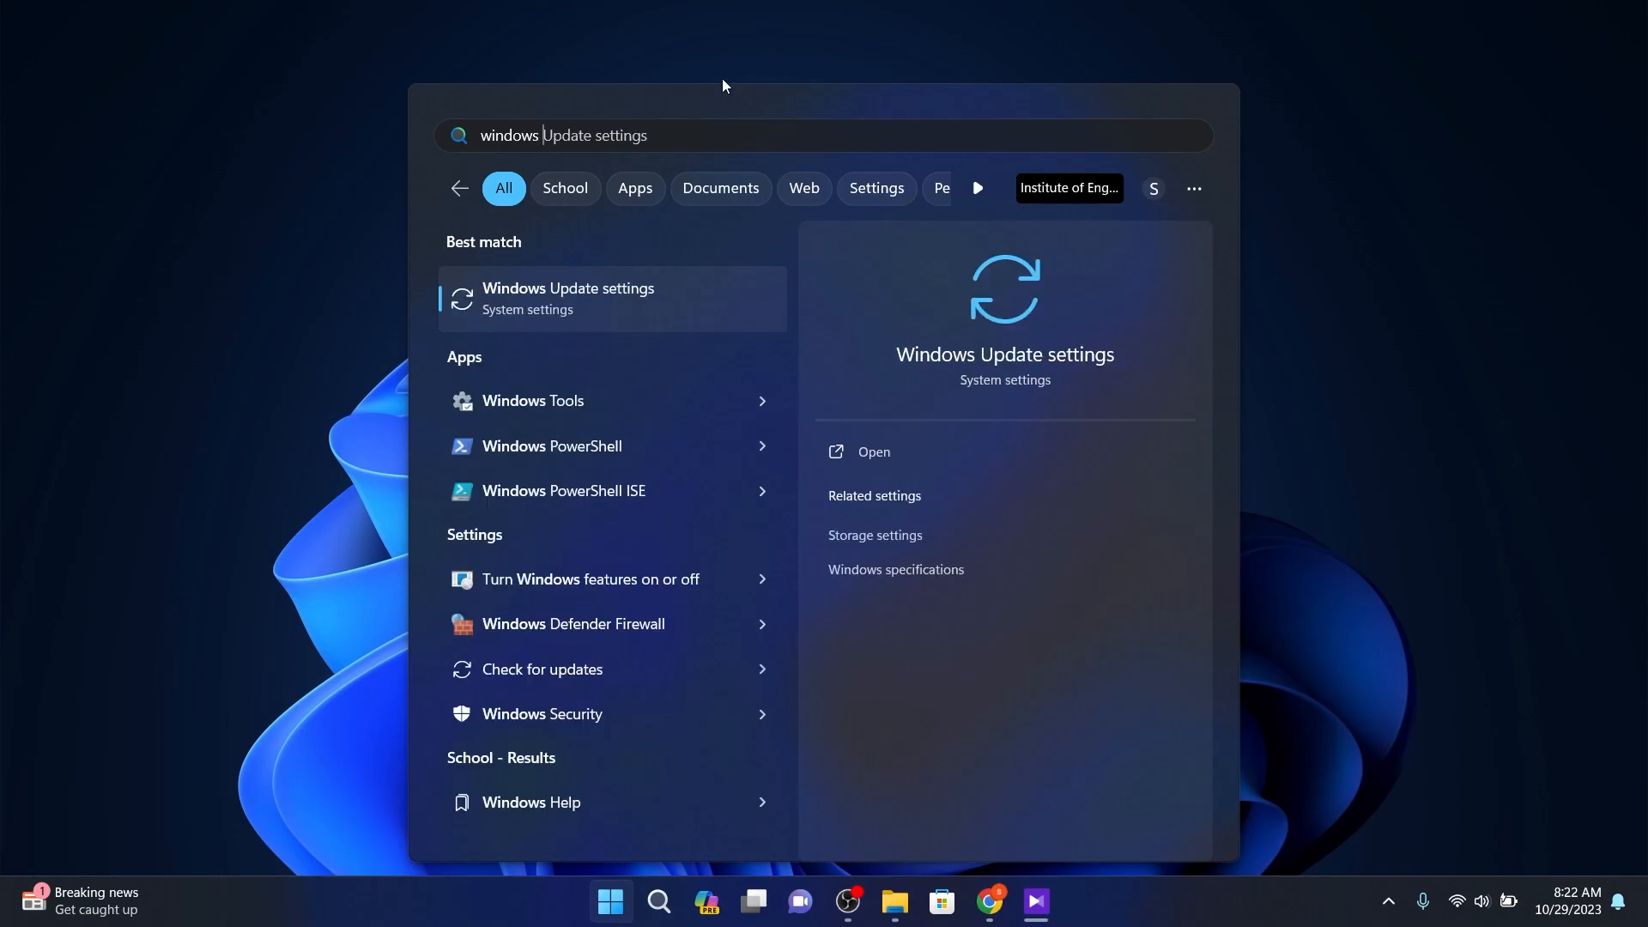
click(662, 302)
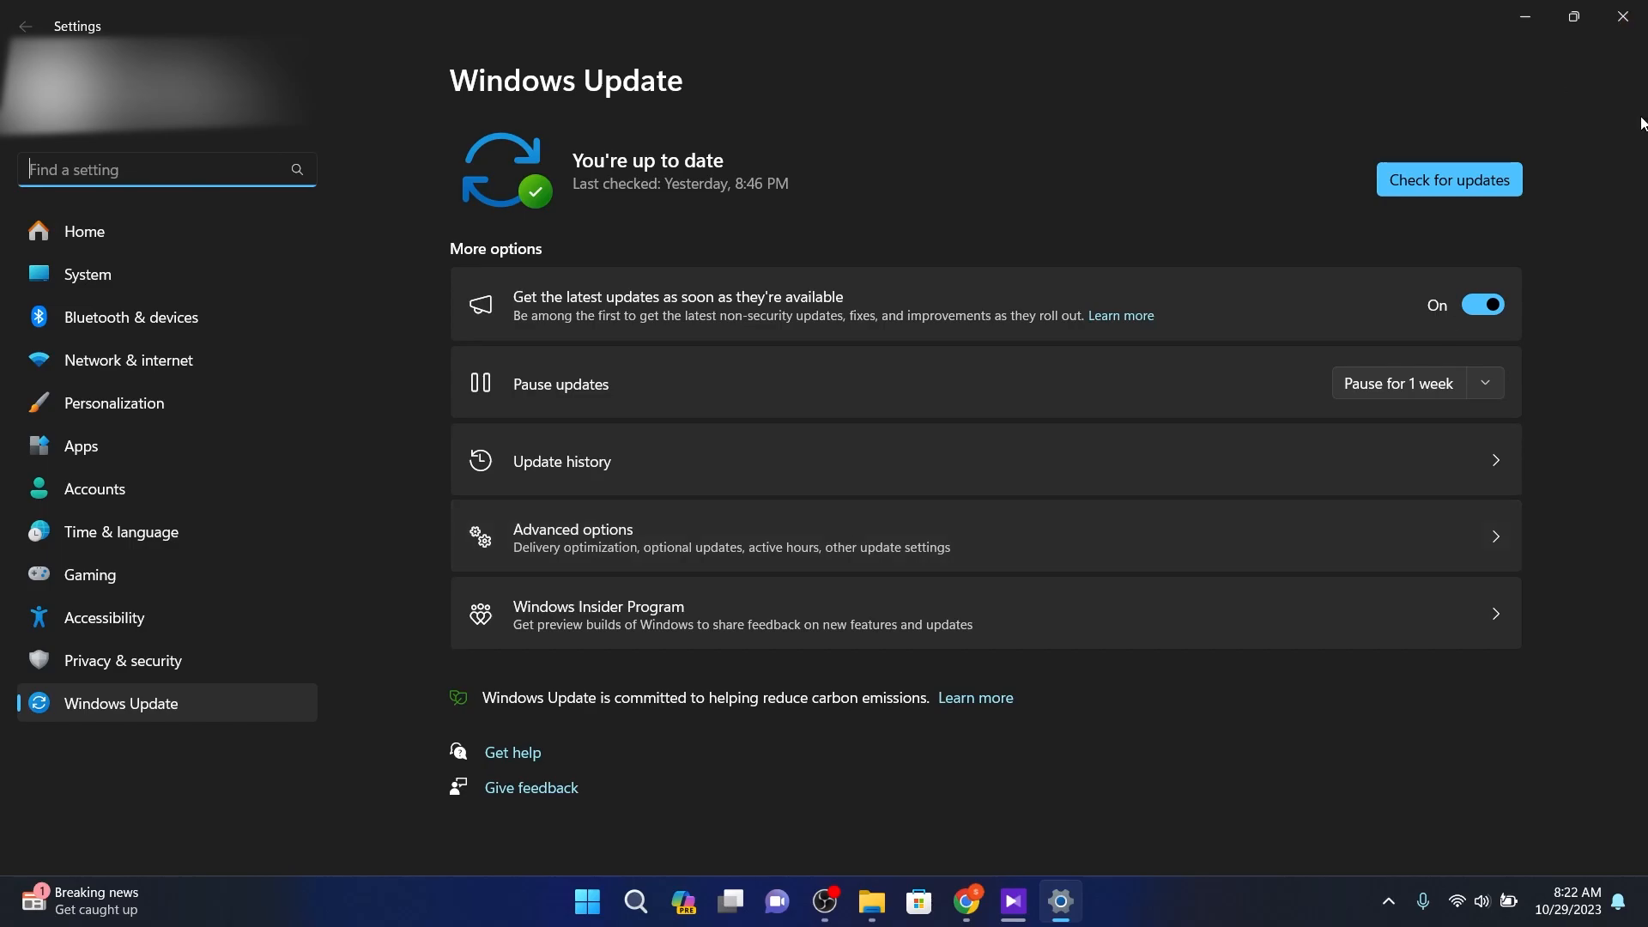
click(1623, 17)
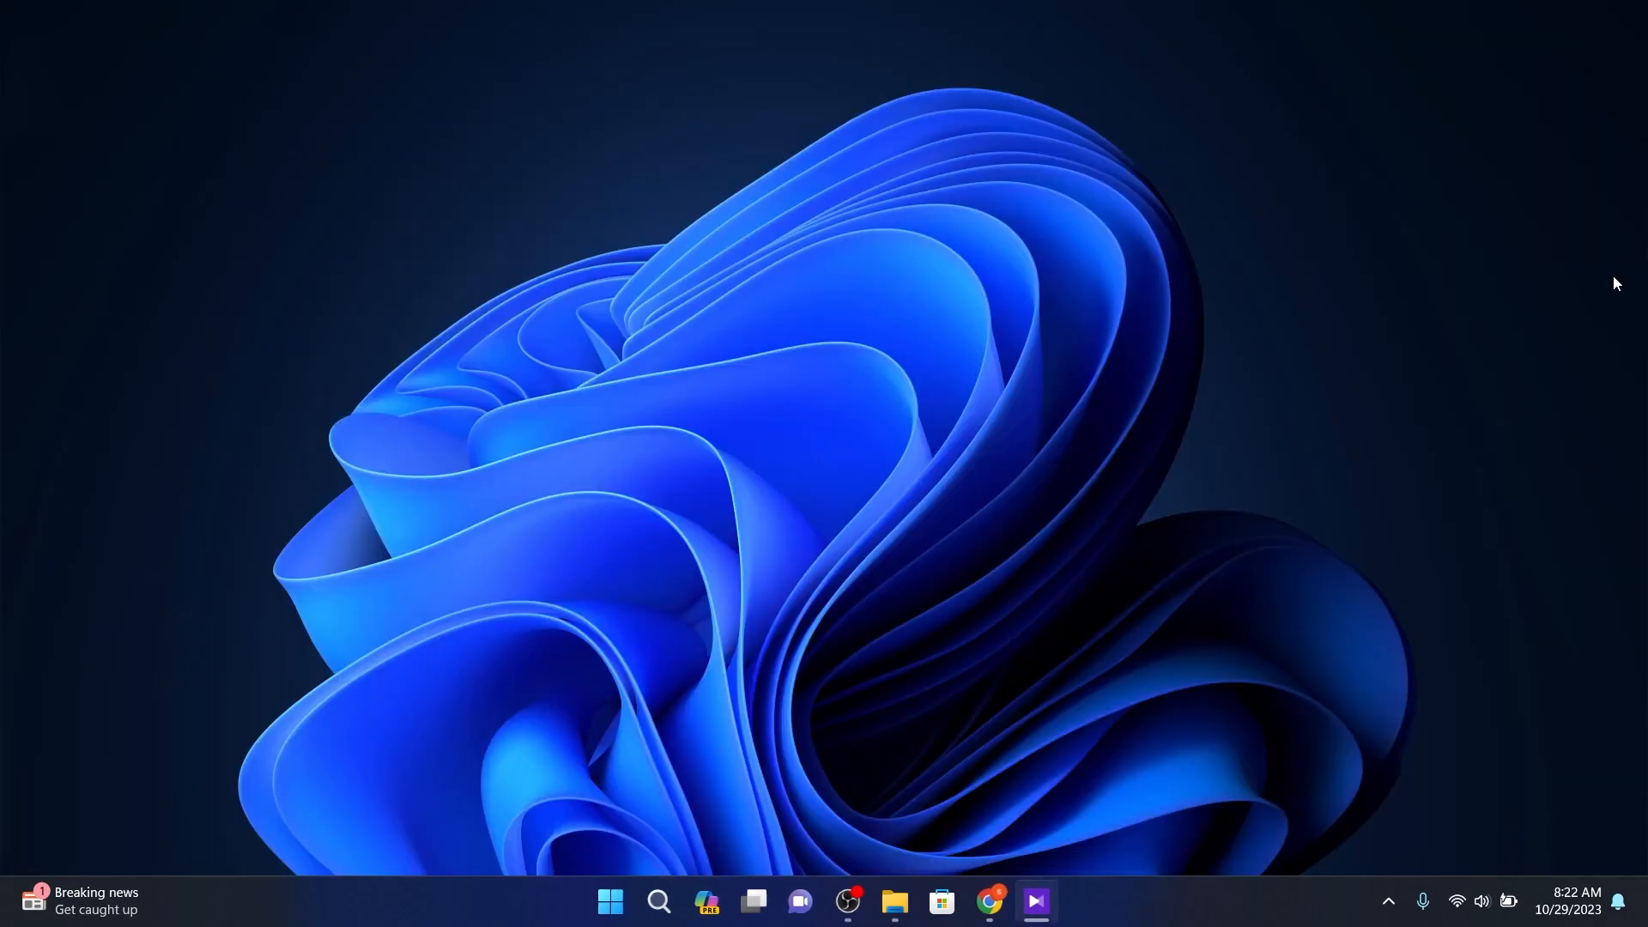